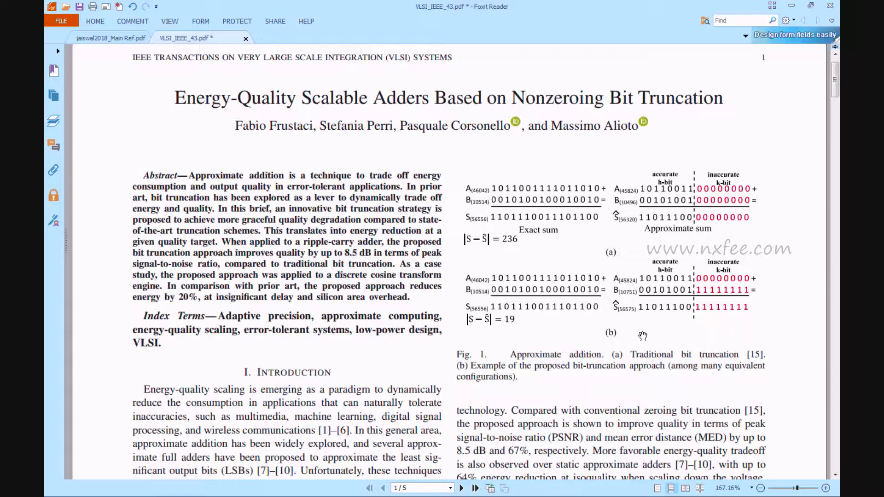
{"action": "scroll", "coordinate": [516, 325], "scroll_direction": "down", "scroll_amount": 10}
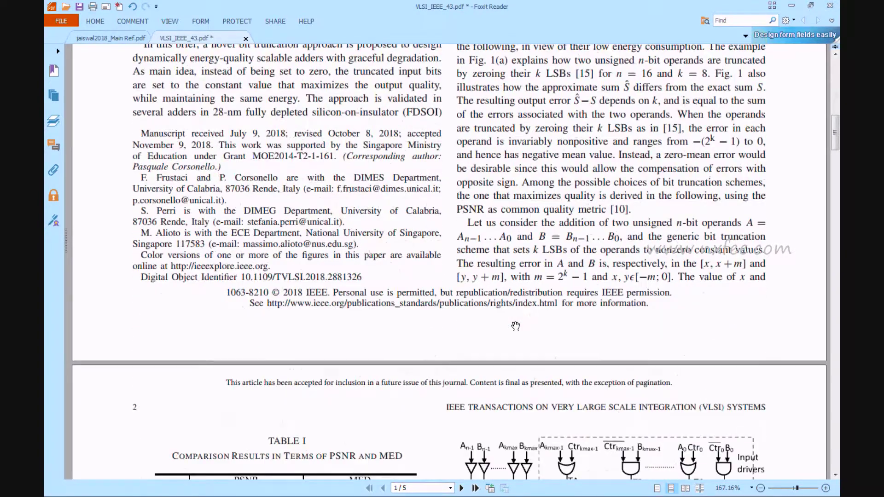
{"action": "scroll", "coordinate": [515, 326], "scroll_direction": "down", "scroll_amount": 5}
{"action": "scroll", "coordinate": [516, 326], "scroll_direction": "down", "scroll_amount": 3}
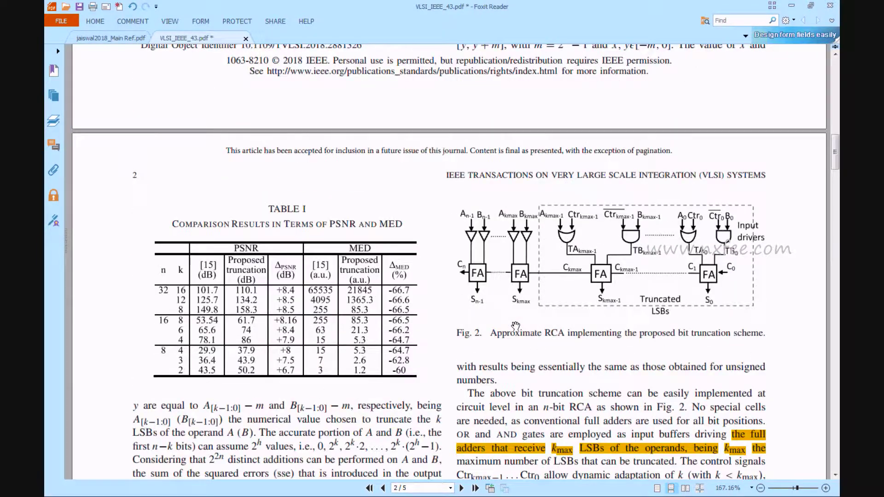
{"action": "scroll", "coordinate": [516, 326], "scroll_direction": "down", "scroll_amount": 1}
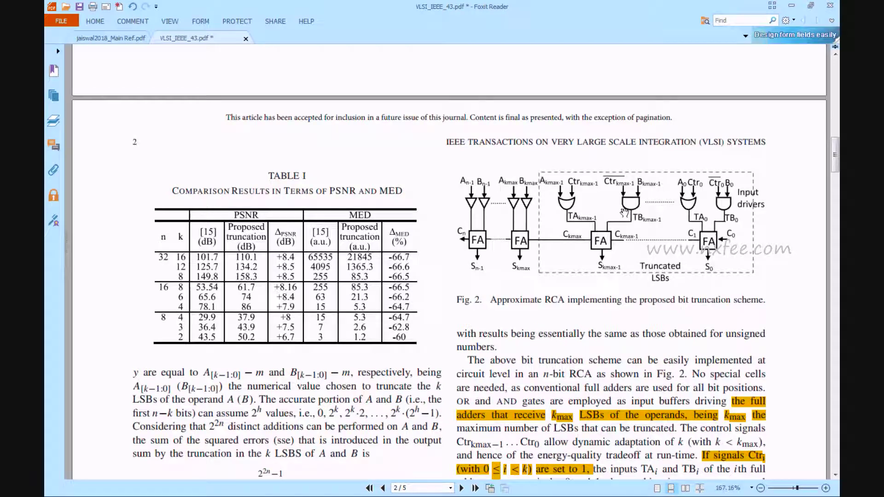
{"action": "scroll", "coordinate": [615, 221], "scroll_direction": "down", "scroll_amount": 2}
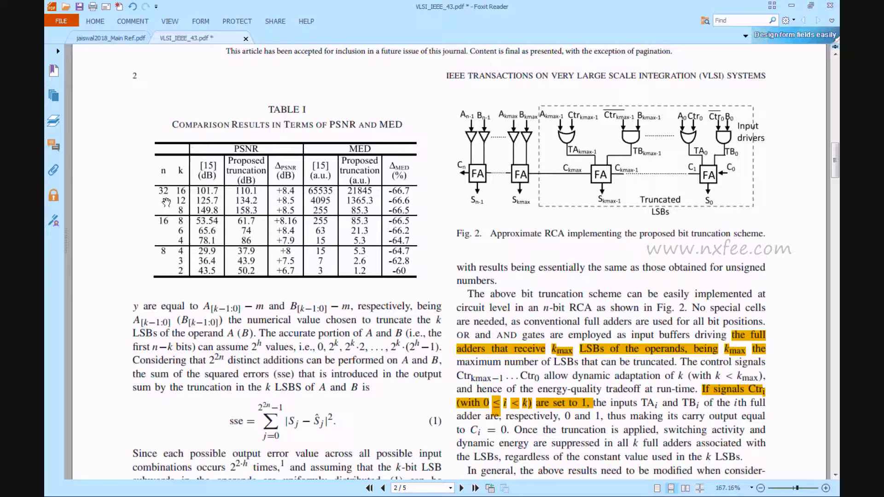
{"action": "scroll", "coordinate": [284, 304], "scroll_direction": "down", "scroll_amount": 5}
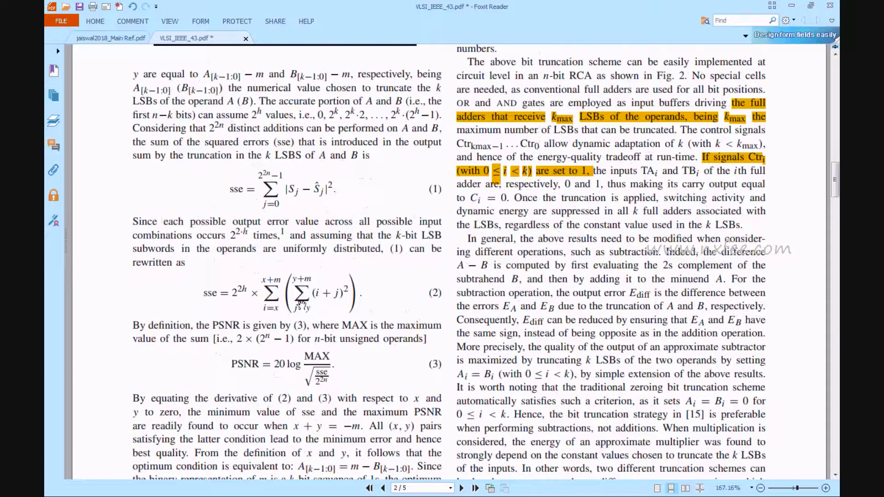
{"action": "scroll", "coordinate": [297, 304], "scroll_direction": "down", "scroll_amount": 5}
{"action": "scroll", "coordinate": [301, 304], "scroll_direction": "down", "scroll_amount": 5}
{"action": "scroll", "coordinate": [301, 304], "scroll_direction": "down", "scroll_amount": 5}
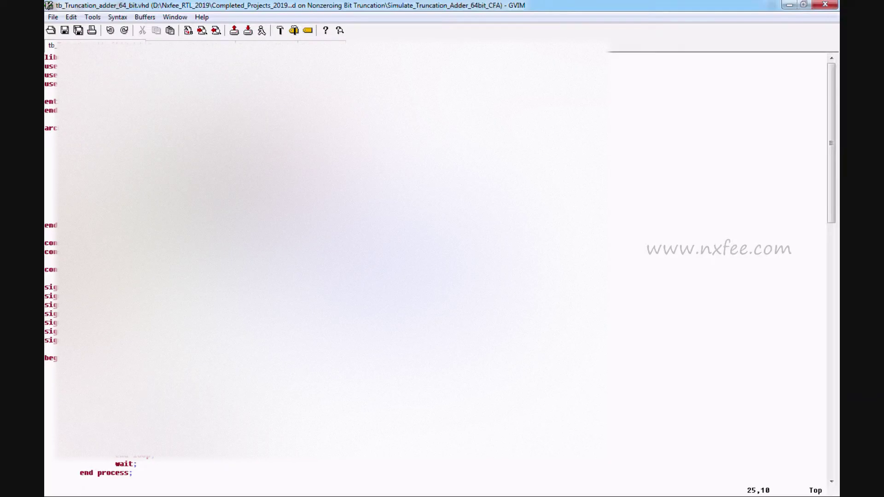
- Highlight the Truncation_adder_64_bit.vhd code down through the Truncated_LSB port maps near T35
{"action": "left_click_drag", "start_coordinate": [50, 152], "coordinate": [55, 218]}
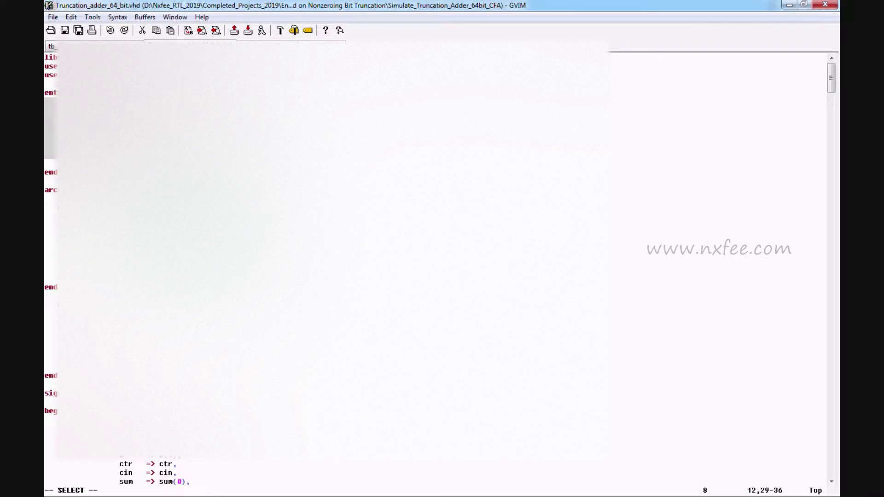
{"action": "key", "text": "shift+Down"}
{"action": "key", "text": "Escape"}
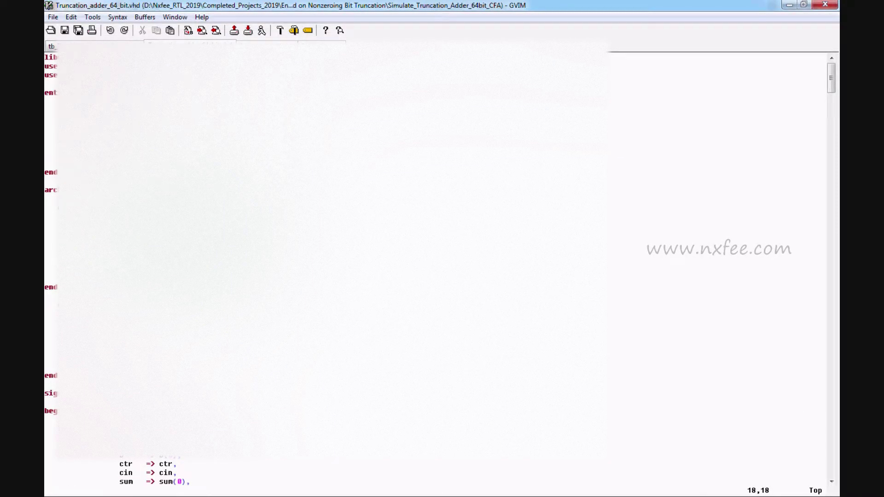
{"action": "key", "text": "shift+Down"}
{"action": "key", "text": "shift+Down"}
{"action": "key", "text": "shift+Down"}
{"action": "key", "text": "shift+Down"}
{"action": "key", "text": "shift+Down"}
{"action": "key", "text": "shift+Down"}
{"action": "key", "text": "shift+Down"}
{"action": "key", "text": "shift+Down"}
{"action": "key", "text": "shift+Down"}
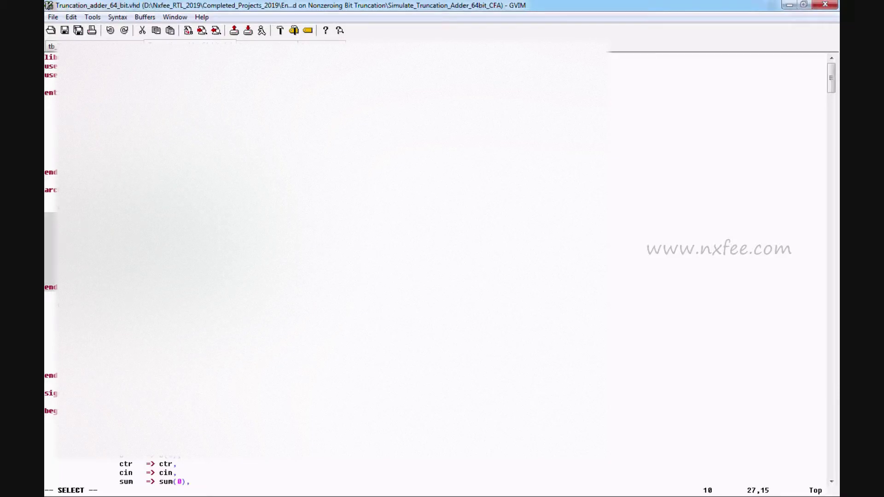
{"action": "key", "text": "shift+Down"}
{"action": "key", "text": "shift+Down"}
{"action": "key", "text": "shift+Down"}
{"action": "key", "text": "shift+Down"}
{"action": "key", "text": "shift+Down"}
{"action": "key", "text": "shift+Down"}
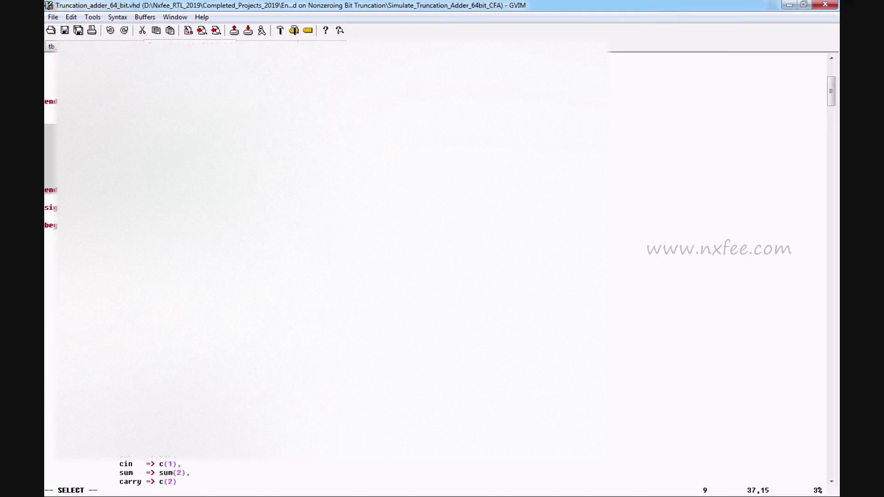
{"action": "scroll", "coordinate": [442, 276], "scroll_direction": "down", "scroll_amount": 2}
{"action": "key", "text": "shift+Down"}
{"action": "key", "text": "shift+Down"}
{"action": "key", "text": "shift+Down"}
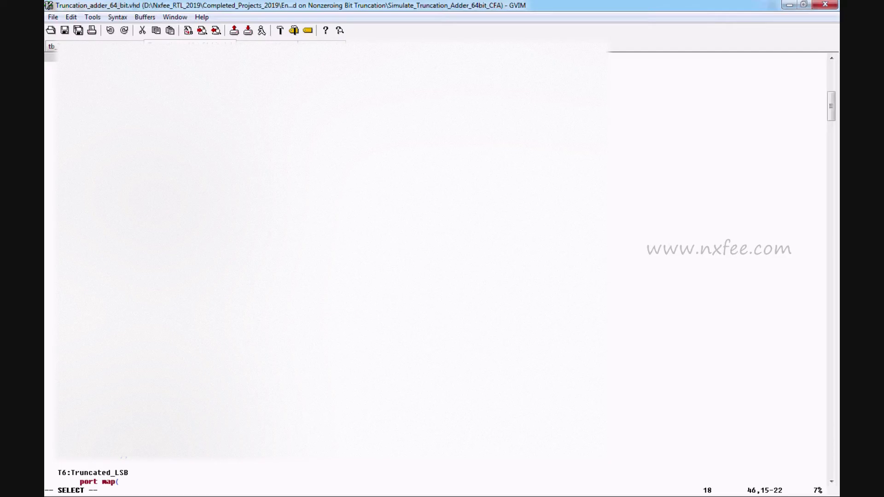
{"action": "key", "text": "shift+Down"}
{"action": "key", "text": "shift+Down"}
{"action": "key", "text": "shift+Down"}
{"action": "key", "text": "shift+Down"}
{"action": "key", "text": "shift+Down"}
{"action": "key", "text": "shift+Down"}
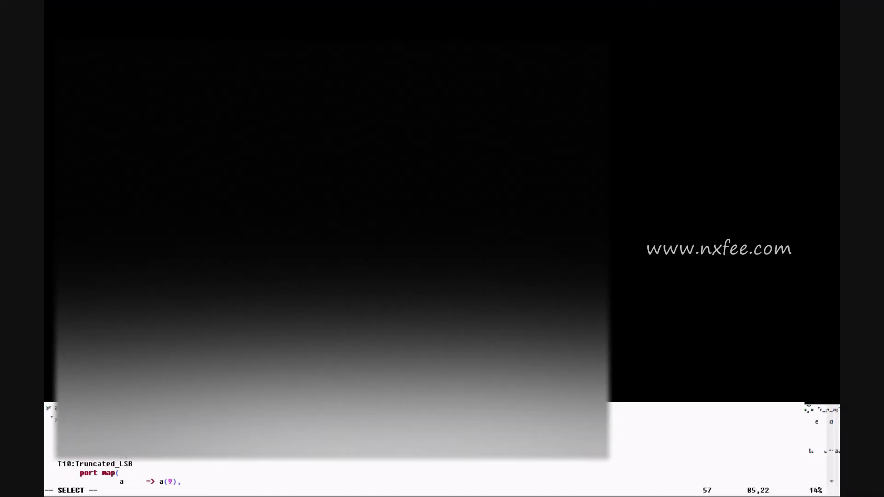
{"action": "key", "text": "shift+Down"}
{"action": "key", "text": "shift+Down"}
{"action": "key", "text": "shift+Down"}
{"action": "key", "text": "shift+Down"}
{"action": "key", "text": "shift+Down"}
{"action": "key", "text": "shift+Down"}
{"action": "key", "text": "shift+Down"}
{"action": "key", "text": "shift+Down"}
{"action": "key", "text": "shift+Down"}
{"action": "key", "text": "shift+Down"}
{"action": "key", "text": "shift+Down"}
{"action": "key", "text": "shift+Down"}
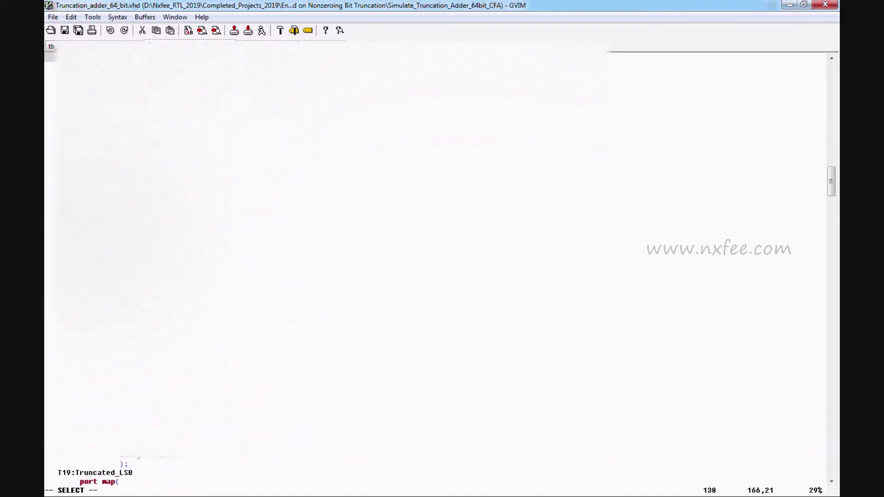
{"action": "key", "text": "shift+Down"}
{"action": "key", "text": "shift+Down"}
{"action": "key", "text": "shift+Down"}
{"action": "key", "text": "shift+Down"}
{"action": "key", "text": "shift+Down"}
{"action": "key", "text": "shift+Down"}
{"action": "key", "text": "shift+Down"}
{"action": "key", "text": "shift+Down"}
{"action": "key", "text": "shift+Down"}
{"action": "key", "text": "shift+Down"}
{"action": "key", "text": "shift+Down"}
{"action": "key", "text": "shift+Down"}
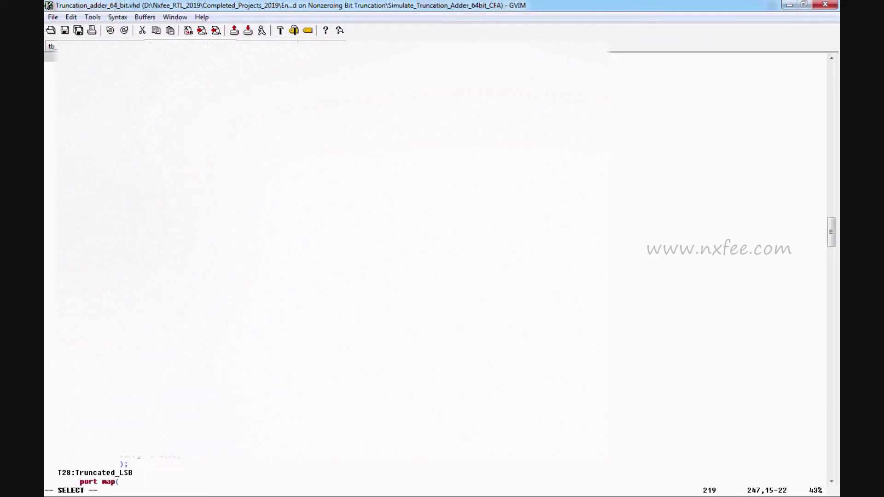
{"action": "key", "text": "shift+Down"}
{"action": "key", "text": "shift+Down"}
{"action": "key", "text": "shift+Down"}
{"action": "key", "text": "shift+Down"}
{"action": "key", "text": "shift+Down"}
{"action": "key", "text": "shift+Down"}
{"action": "key", "text": "shift+Down"}
{"action": "key", "text": "shift+Down"}
{"action": "key", "text": "shift+Down"}
{"action": "key", "text": "shift+Down"}
{"action": "key", "text": "shift+Down"}
{"action": "key", "text": "shift+Down"}
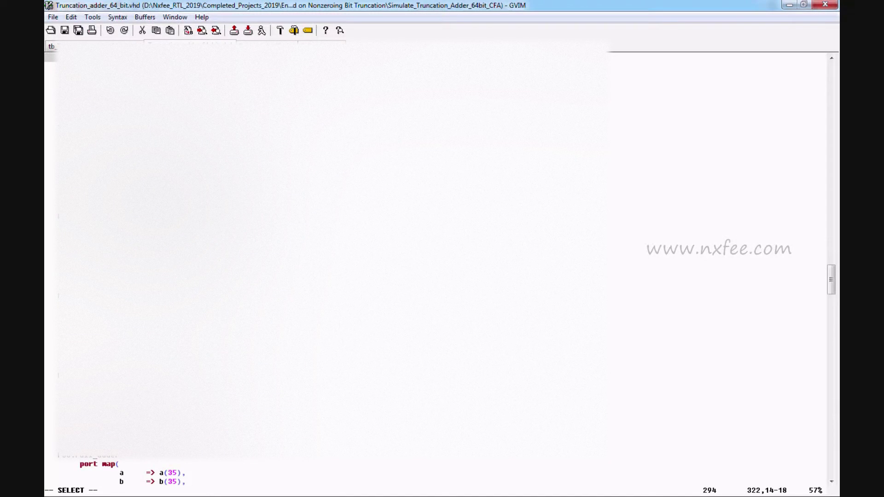
{"action": "key", "text": "shift+Down"}
{"action": "key", "text": "shift+Down"}
{"action": "key", "text": "shift+Down"}
{"action": "key", "text": "shift+Down"}
{"action": "key", "text": "shift+Down"}
{"action": "key", "text": "shift+Down"}
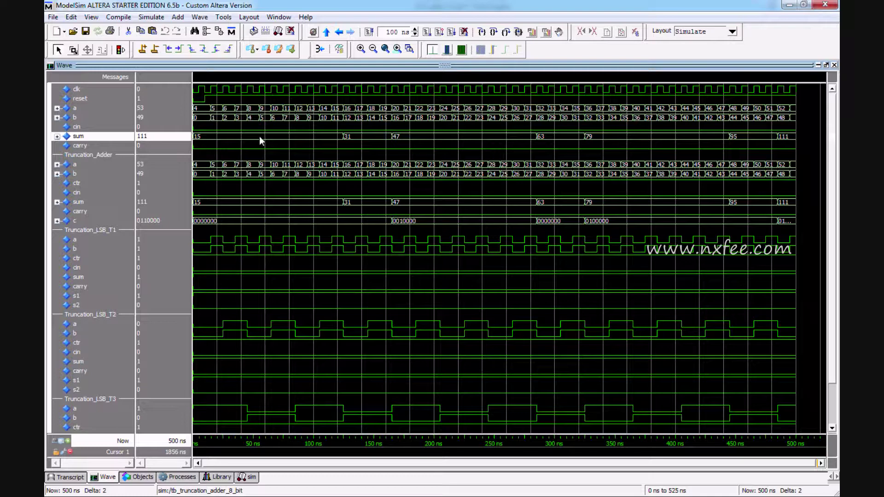
- Select signals a and ctr, then zoom-box the waveform to individual clock cycles
{"action": "left_click_drag", "start_coordinate": [317, 148], "coordinate": [643, 142]}
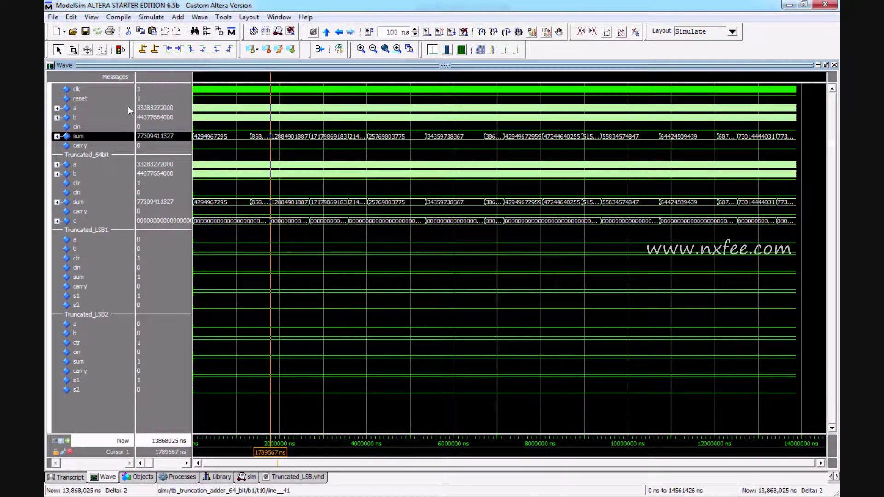
{"action": "left_click", "coordinate": [85, 109]}
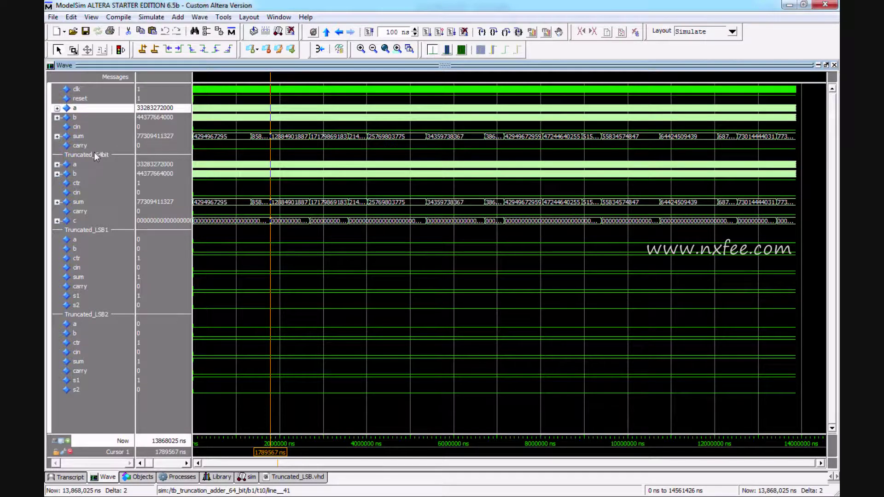
{"action": "left_click", "coordinate": [89, 185]}
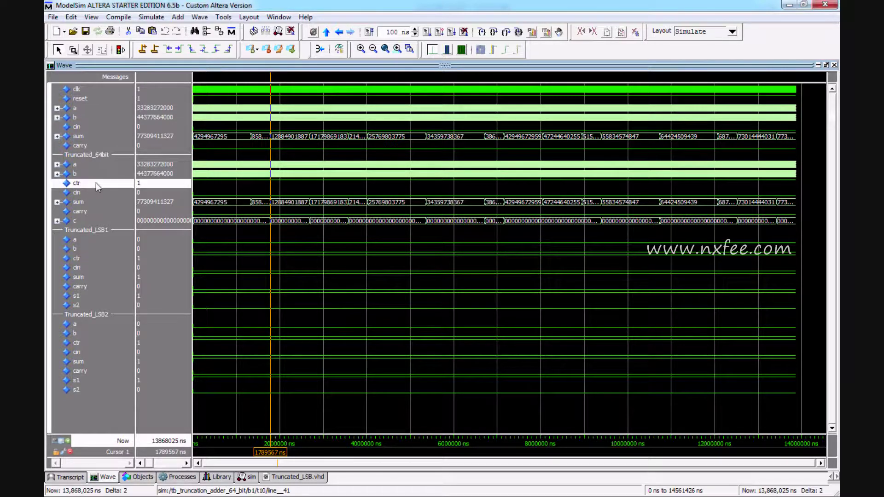
{"action": "left_click", "coordinate": [74, 50]}
{"action": "left_click_drag", "start_coordinate": [271, 130], "coordinate": [428, 110]}
{"action": "left_click_drag", "start_coordinate": [370, 113], "coordinate": [484, 255]}
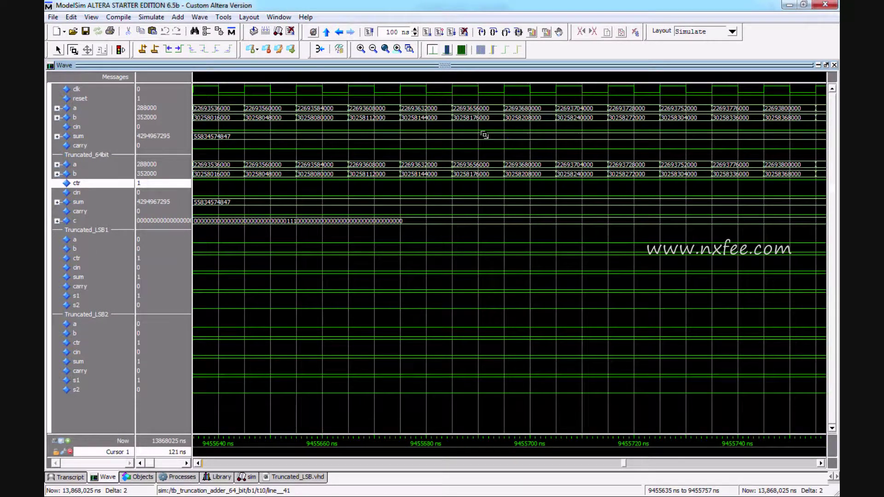
{"action": "left_click_drag", "start_coordinate": [327, 117], "coordinate": [482, 149]}
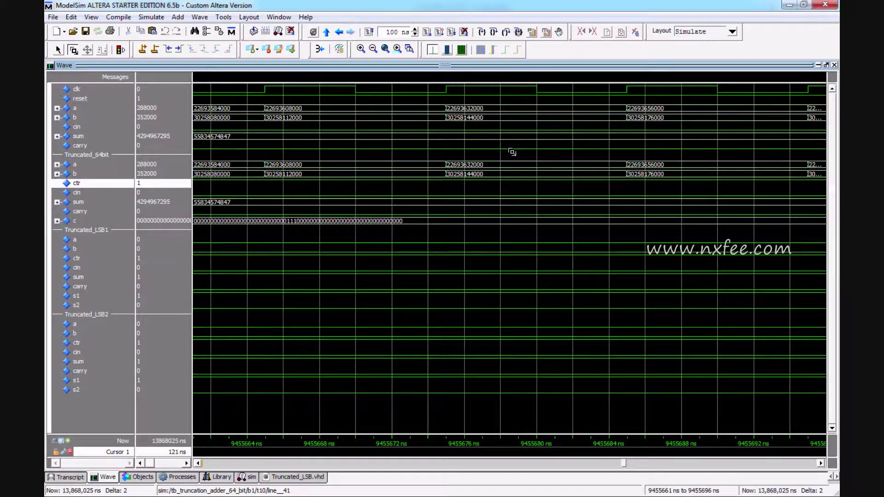
{"action": "key", "text": "alt+Tab"}
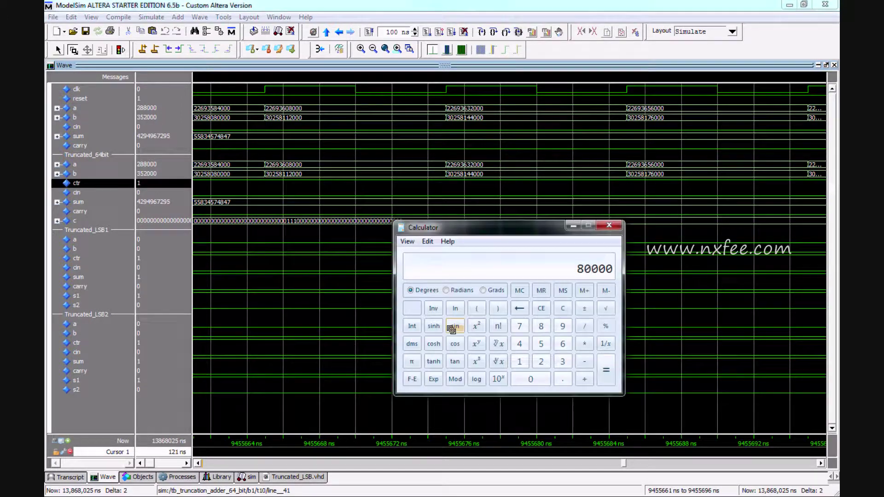
{"action": "left_click", "coordinate": [564, 309]}
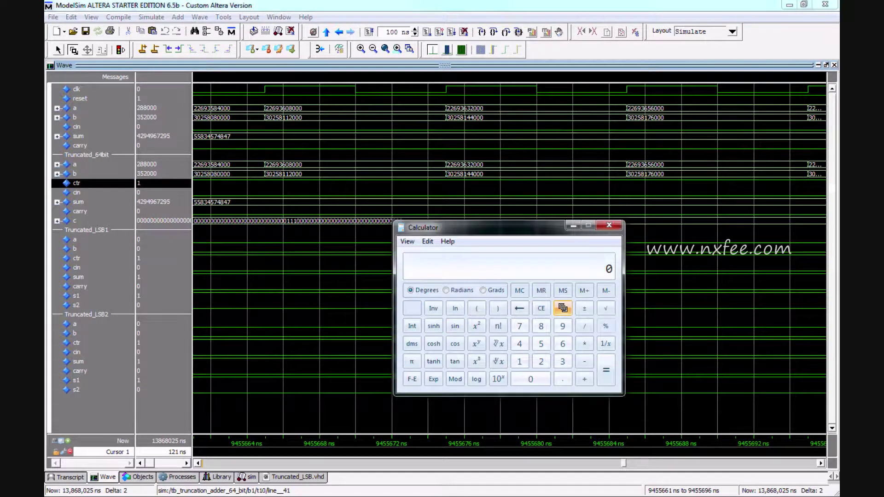
{"action": "left_click", "coordinate": [321, 268]}
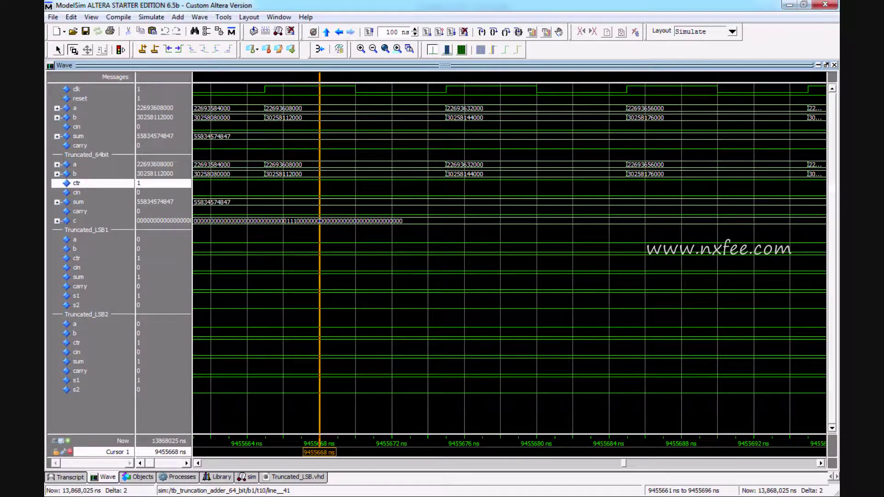
{"action": "key", "text": "alt+Tab"}
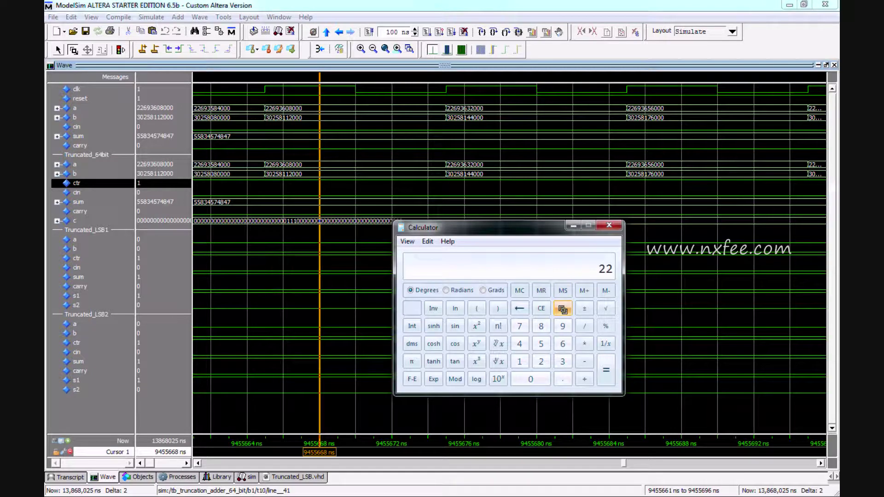
{"action": "type", "text": "693"}
{"action": "type", "text": "60"}
{"action": "type", "text": "800"}
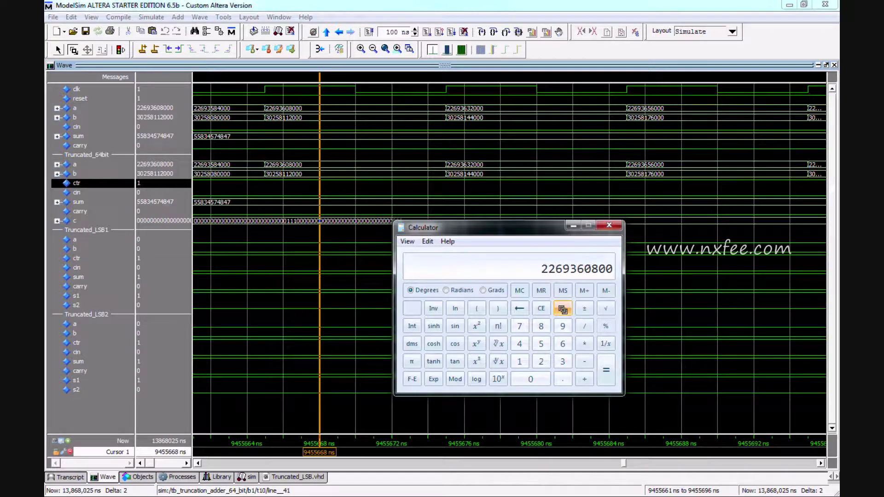
{"action": "type", "text": "0"}
{"action": "key", "text": "plus"}
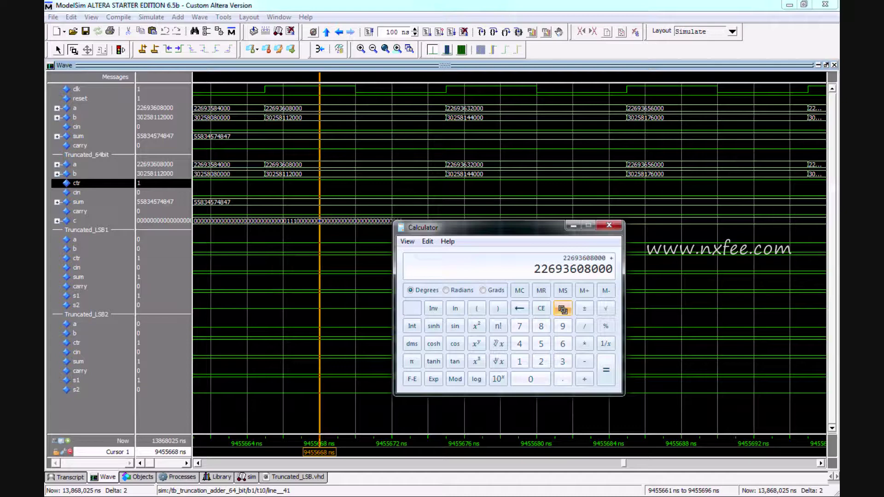
{"action": "type", "text": "302"}
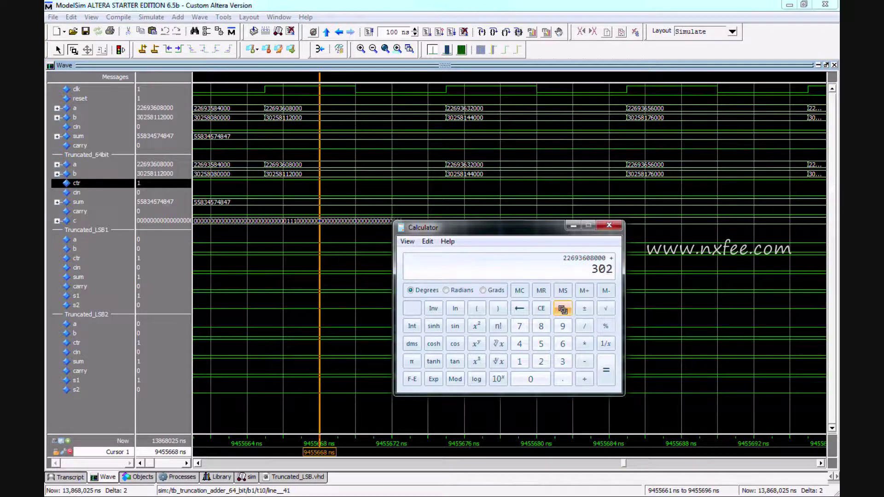
{"action": "type", "text": "58"}
{"action": "type", "text": "11"}
{"action": "type", "text": "2000"}
{"action": "key", "text": "Return"}
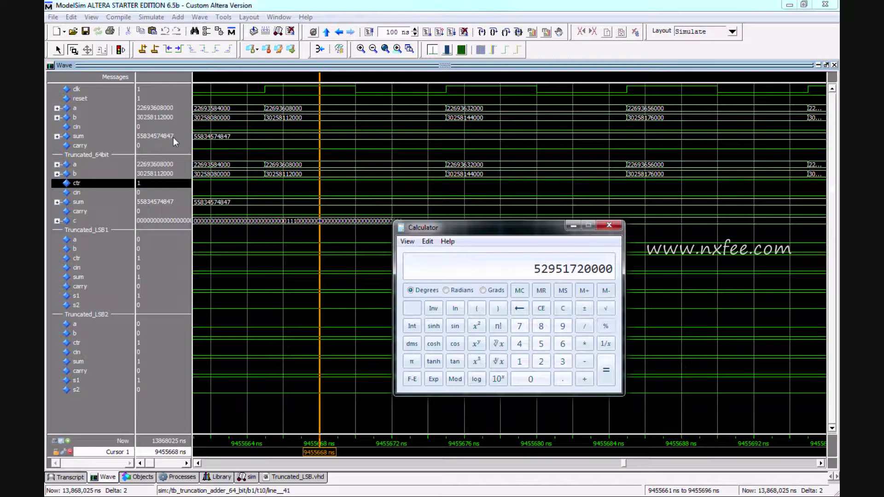
{"action": "left_click", "coordinate": [152, 138]}
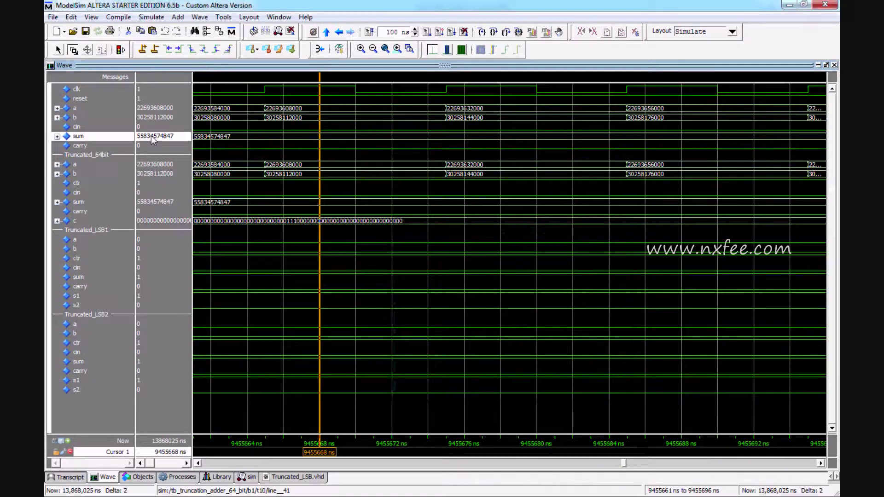
- Bring up tb_Truncation_adder_64_bit.vhd in GVIM and place the cursor on the K_CTRL value
{"action": "key", "text": "alt+Tab"}
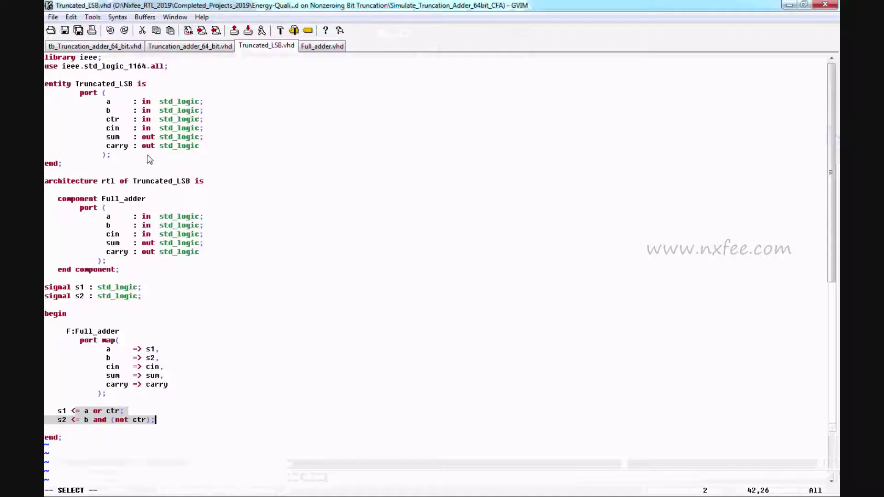
{"action": "left_click", "coordinate": [95, 47]}
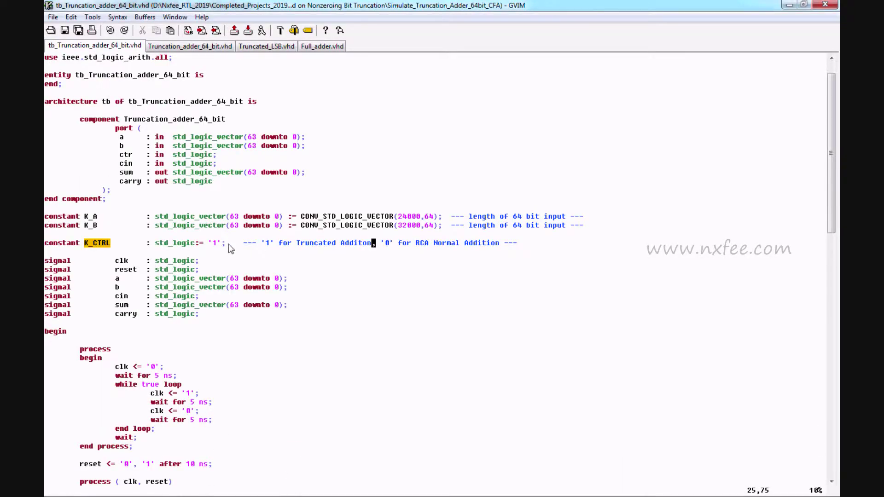
{"action": "left_click", "coordinate": [215, 243]}
{"action": "type", "text": "i"}
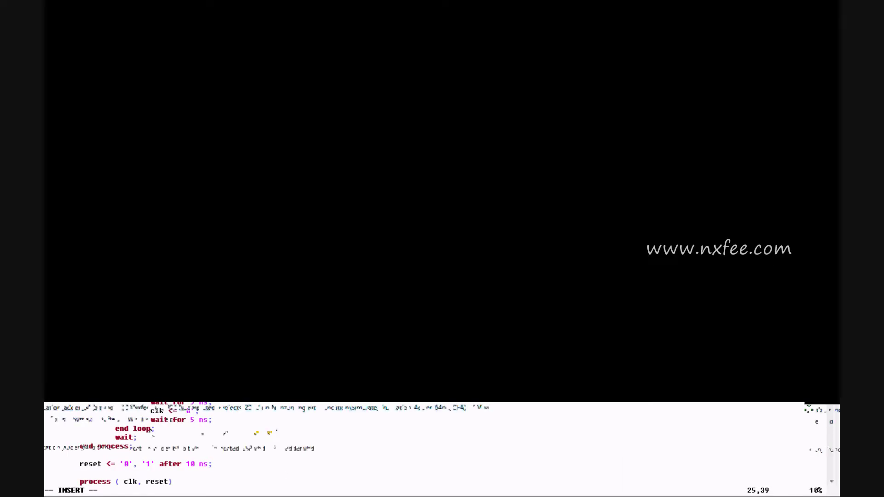
{"action": "type", "text": "1"}
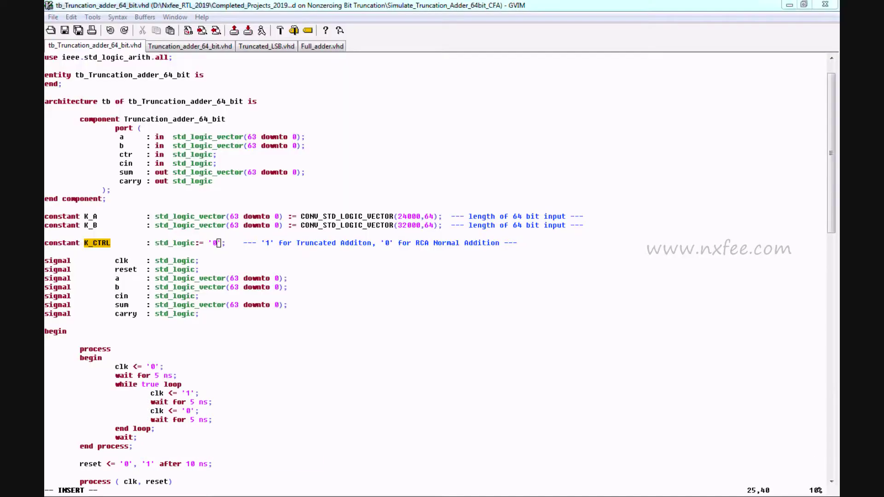
{"action": "key", "text": "alt+Tab"}
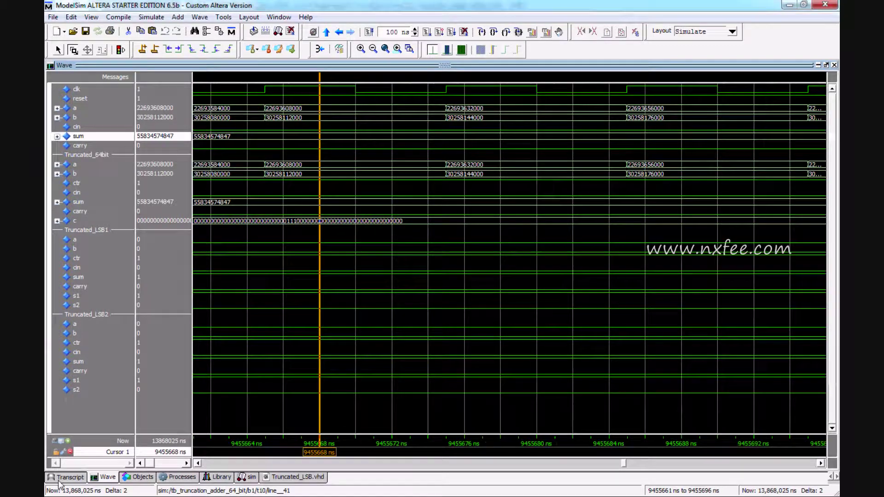
- Rerun the sim.do script, view the full time range, and run then break the simulation
{"action": "left_click", "coordinate": [67, 477]}
{"action": "type", "text": "do sim.d"}
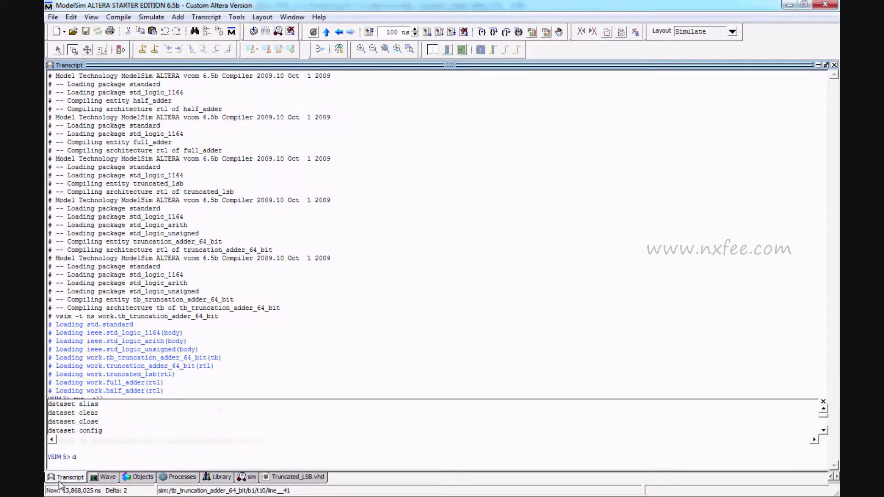
{"action": "type", "text": "o"}
{"action": "key", "text": "Return"}
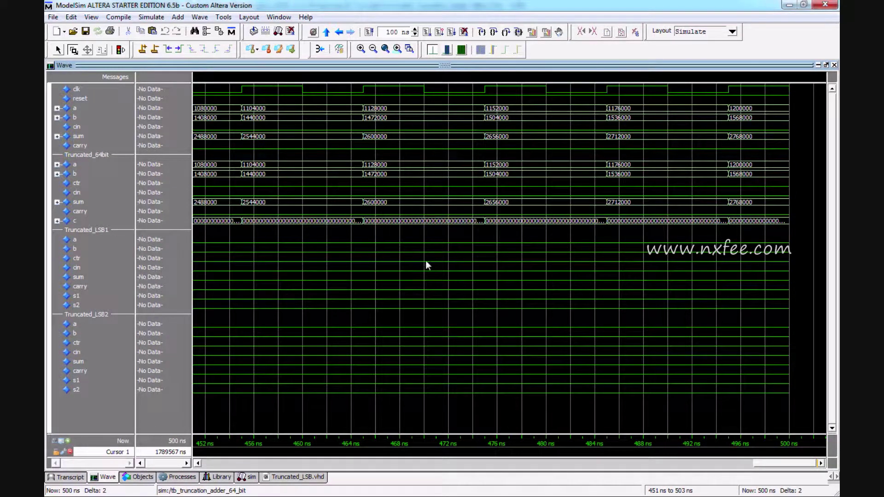
{"action": "key", "text": "f"}
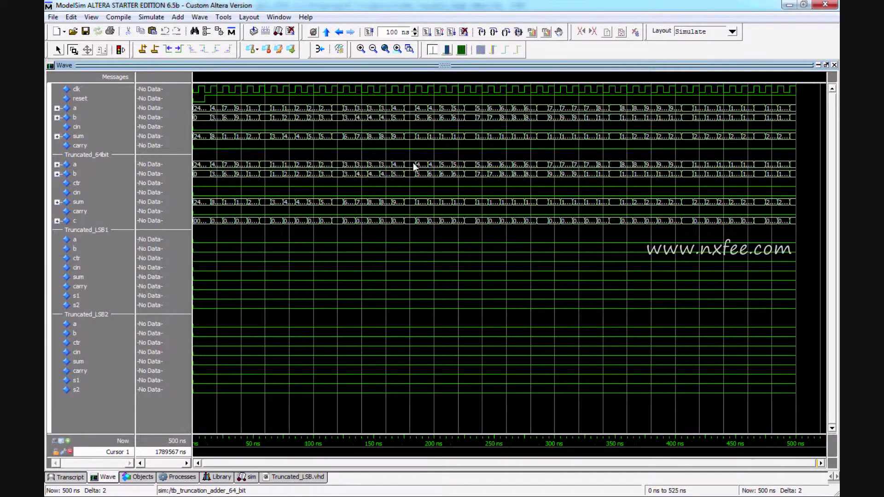
{"action": "left_click", "coordinate": [452, 33]}
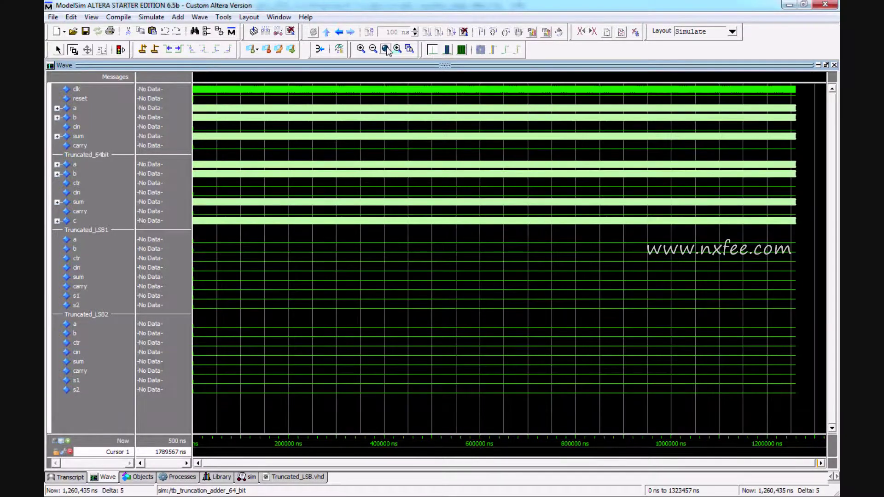
{"action": "left_click", "coordinate": [464, 31]}
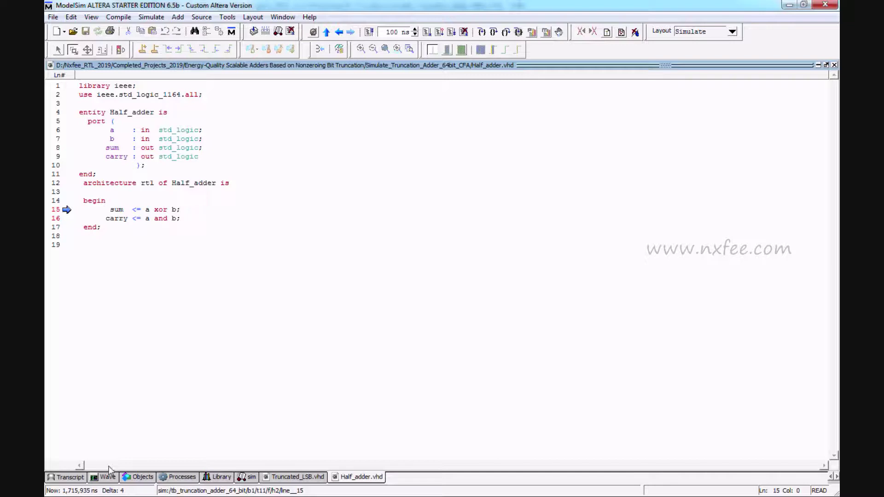
{"action": "left_click", "coordinate": [104, 476]}
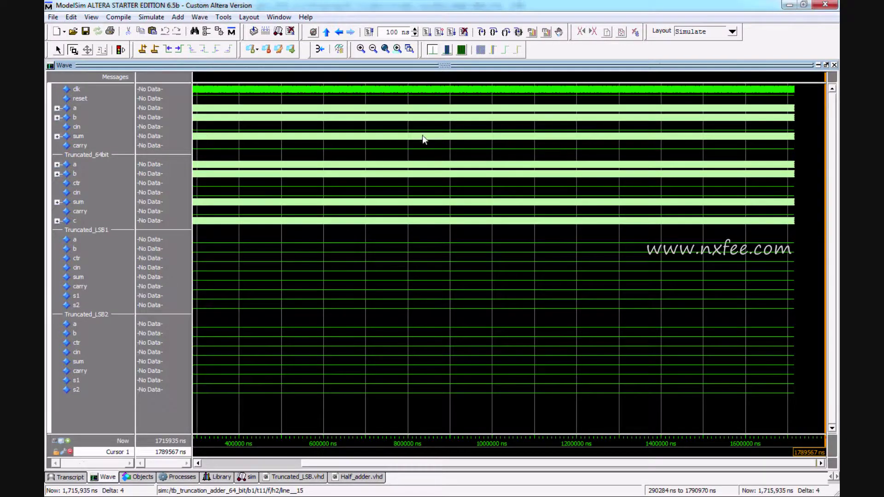
{"action": "left_click_drag", "start_coordinate": [423, 123], "coordinate": [471, 145]}
{"action": "left_click_drag", "start_coordinate": [414, 134], "coordinate": [480, 157]}
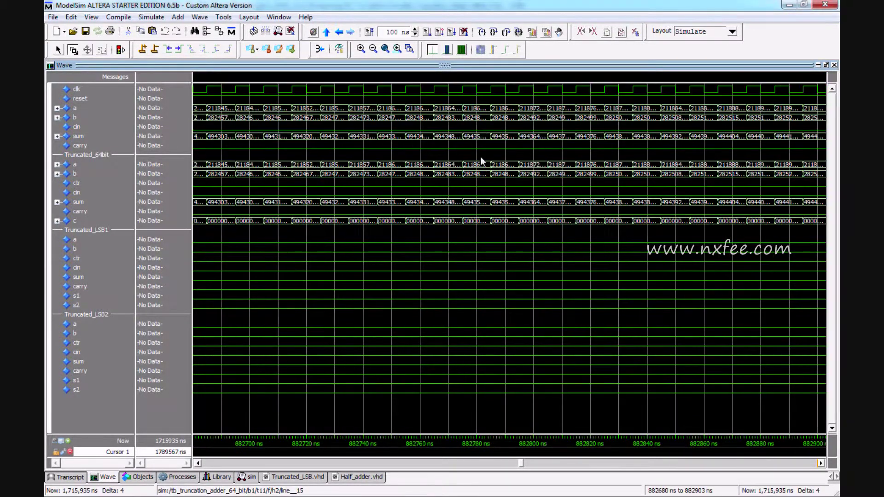
{"action": "left_click_drag", "start_coordinate": [420, 221], "coordinate": [574, 276]}
{"action": "left_click_drag", "start_coordinate": [323, 249], "coordinate": [583, 251]}
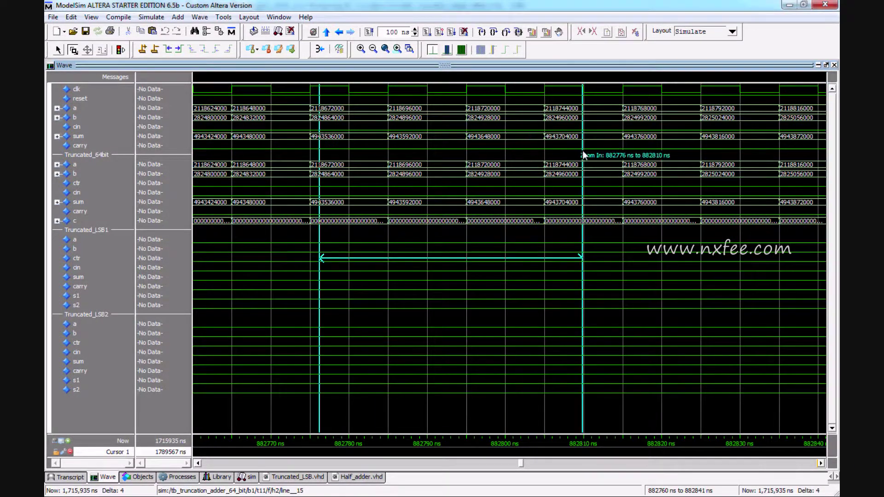
{"action": "left_click", "coordinate": [420, 453]}
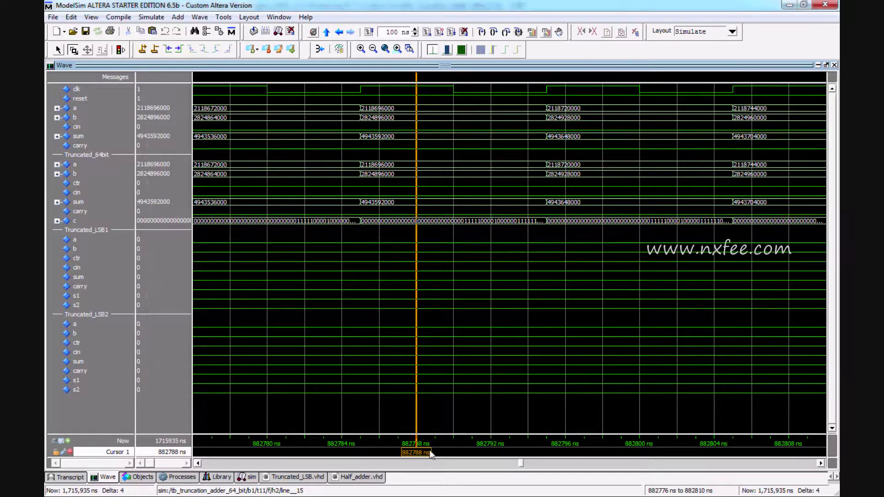
{"action": "key", "text": "alt+Tab"}
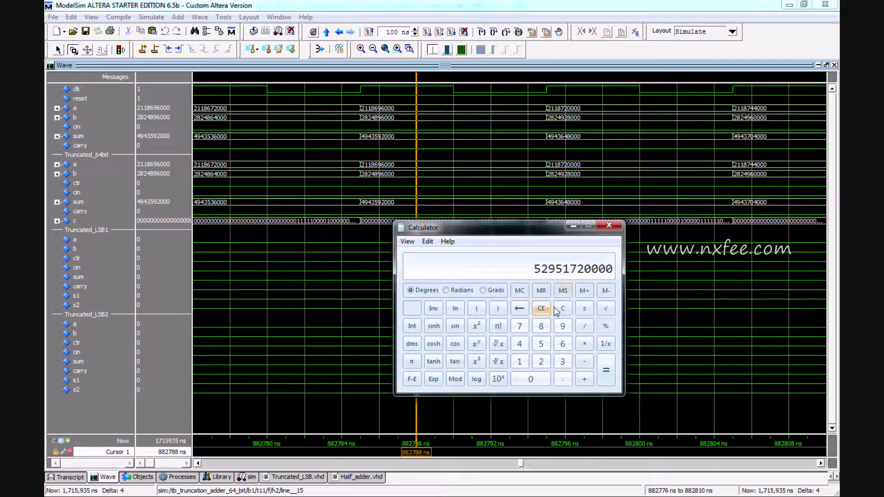
{"action": "left_click", "coordinate": [563, 309]}
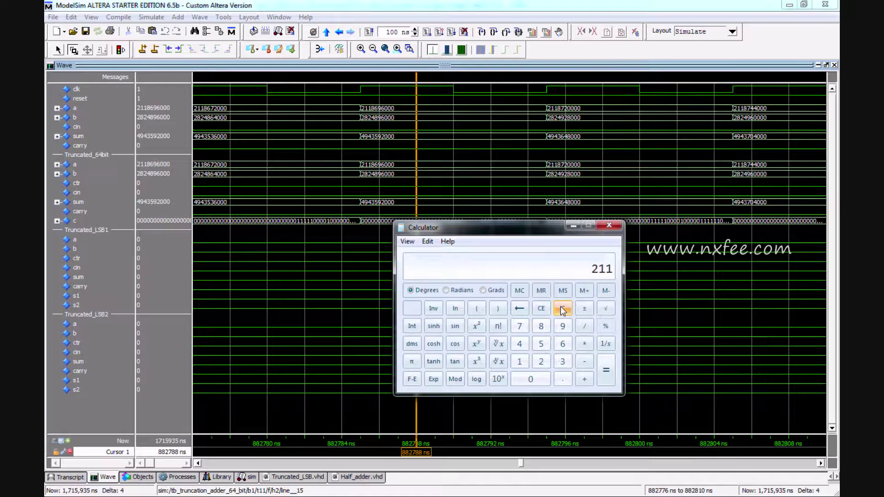
{"action": "type", "text": "8696"}
{"action": "type", "text": "000"}
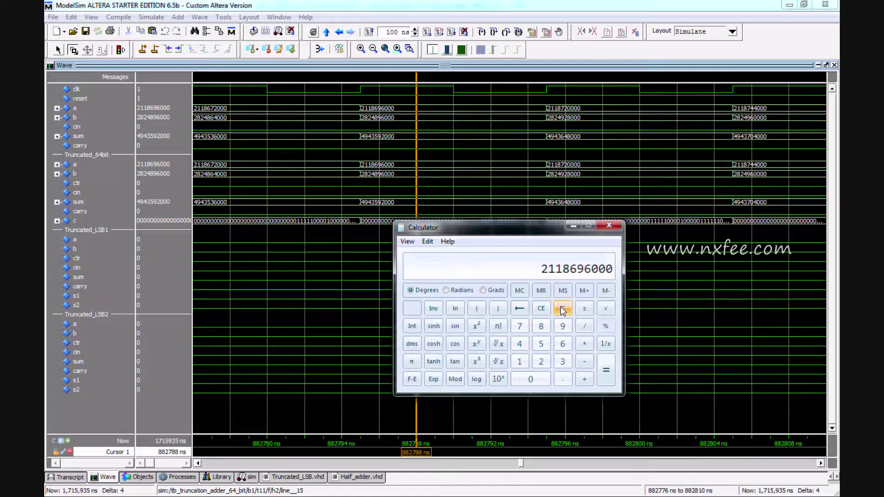
{"action": "key", "text": "plus"}
{"action": "type", "text": "282"}
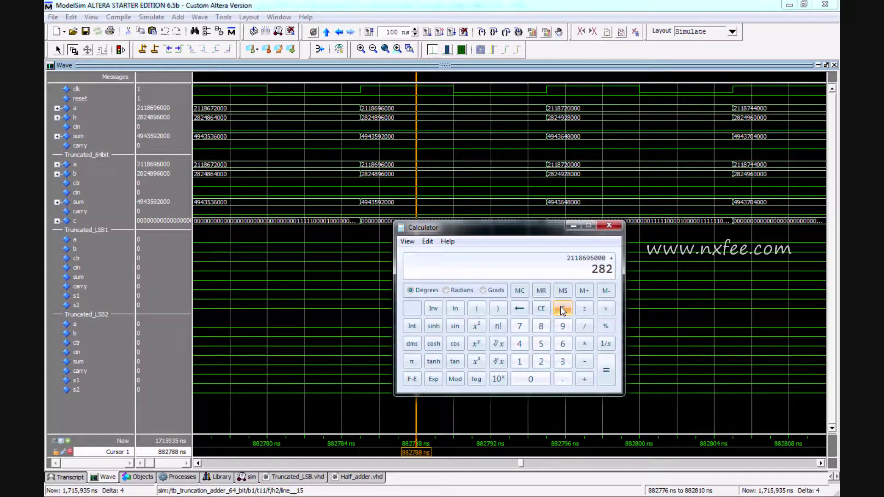
{"action": "type", "text": "48"}
{"action": "type", "text": "96"}
{"action": "type", "text": "000"}
{"action": "key", "text": "Return"}
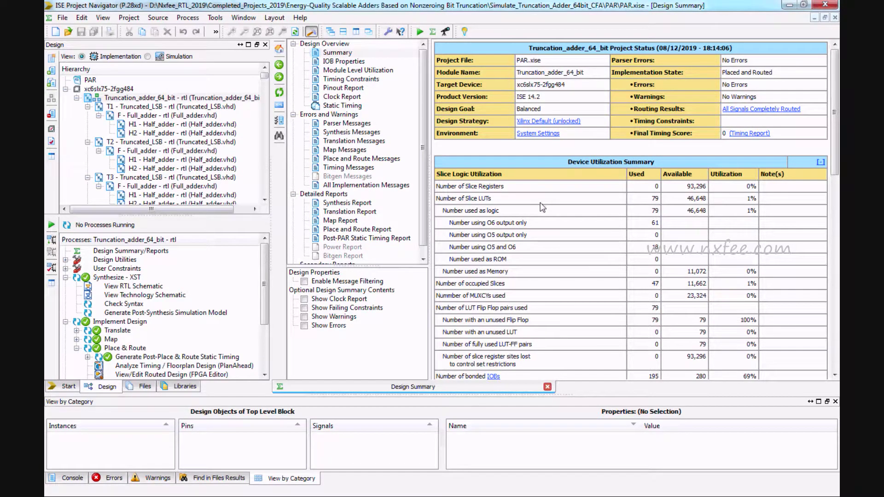
{"action": "scroll", "coordinate": [553, 191], "scroll_direction": "down", "scroll_amount": 2}
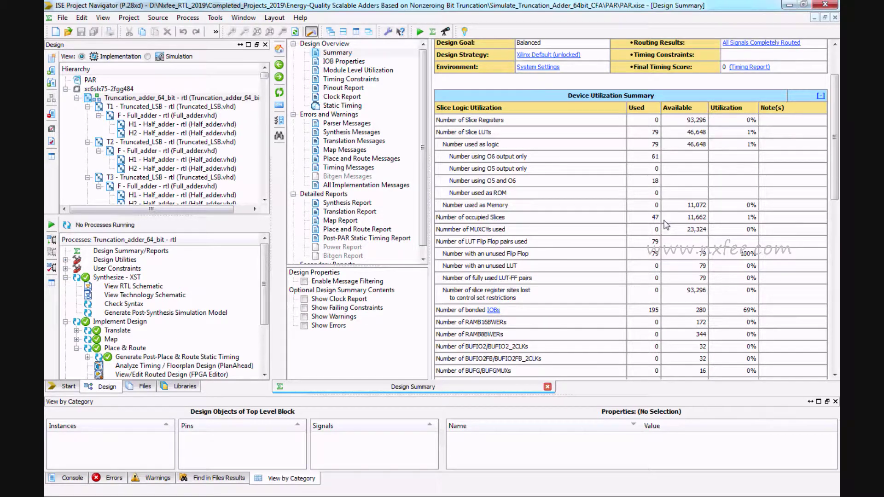
{"action": "scroll", "coordinate": [666, 225], "scroll_direction": "down", "scroll_amount": 3}
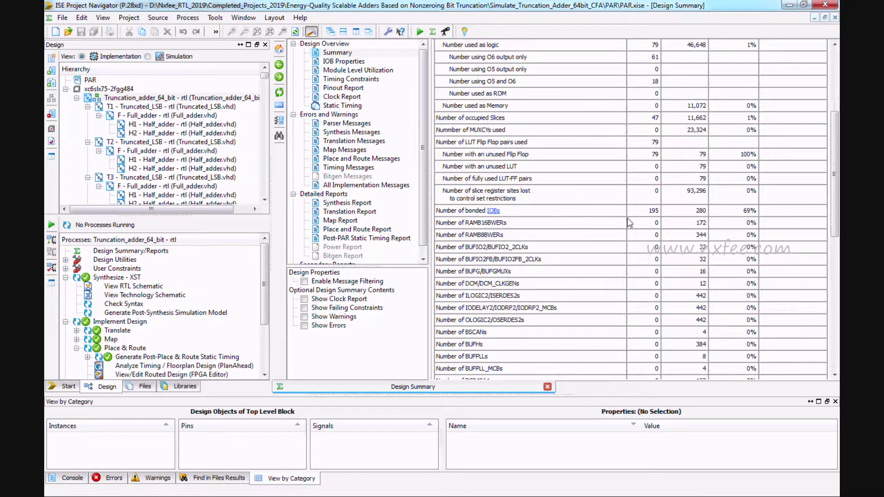
{"action": "scroll", "coordinate": [655, 221], "scroll_direction": "down", "scroll_amount": 3}
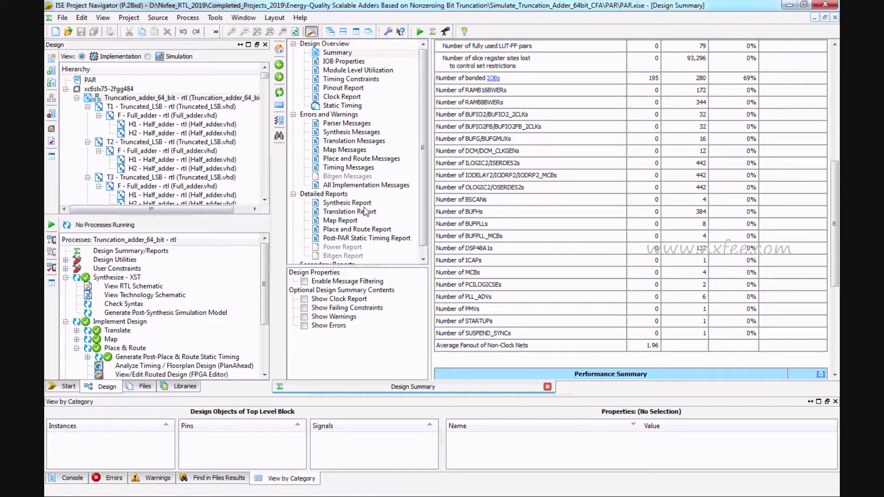
- Search the synthesis report for 'Delay' and highlight the 48.572ns maximum combinational path delay
{"action": "left_click", "coordinate": [347, 202]}
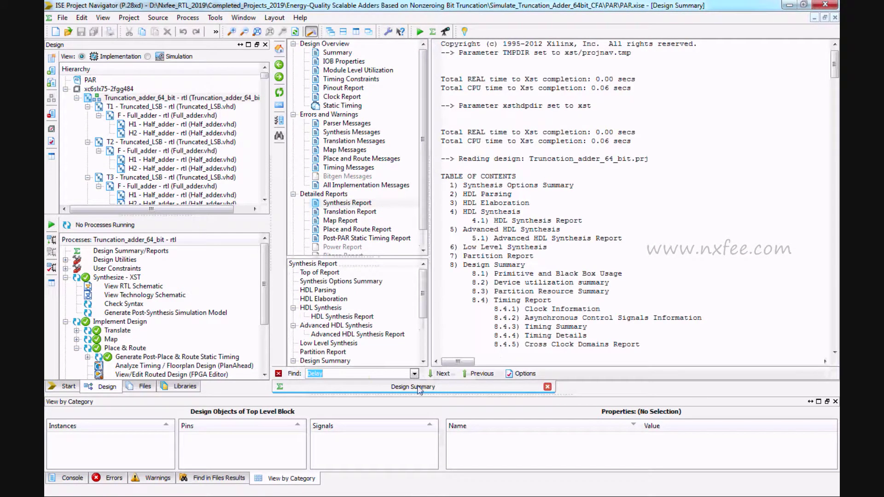
{"action": "left_click", "coordinate": [443, 373]}
{"action": "left_click", "coordinate": [444, 373]}
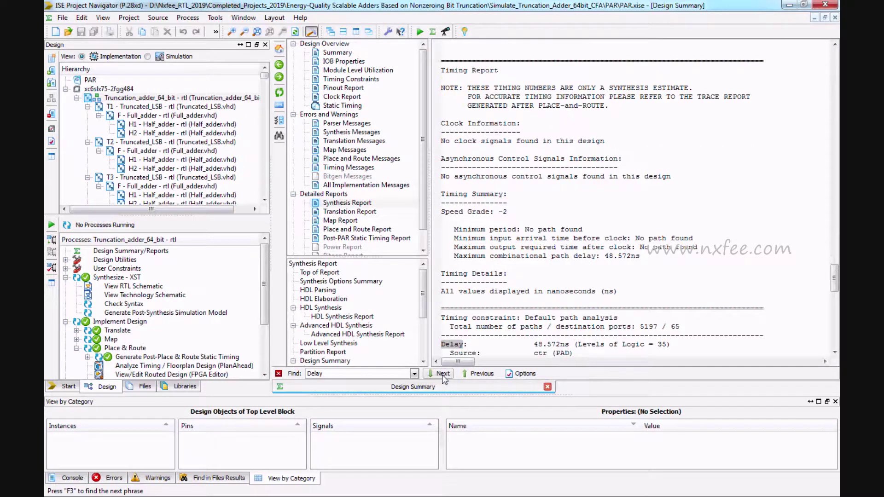
{"action": "left_click", "coordinate": [507, 283]}
{"action": "scroll", "coordinate": [551, 282], "scroll_direction": "down", "scroll_amount": 2}
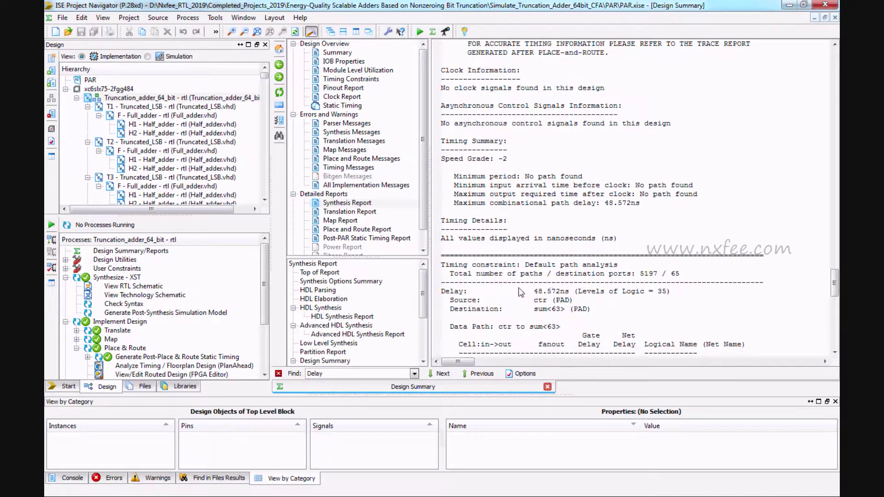
{"action": "left_click_drag", "start_coordinate": [531, 292], "coordinate": [579, 293]}
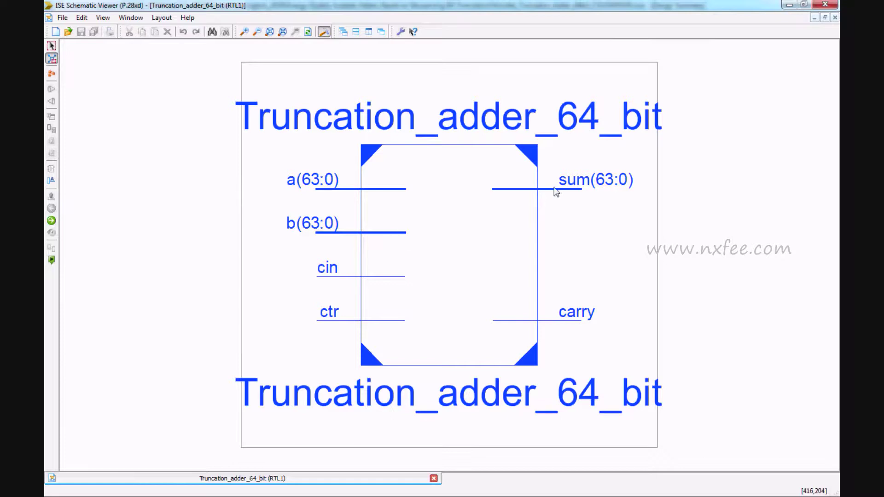
- Open the top-level adder block, then zoom into T18 Truncated_LSB and view its internals
{"action": "double_click", "coordinate": [449, 255]}
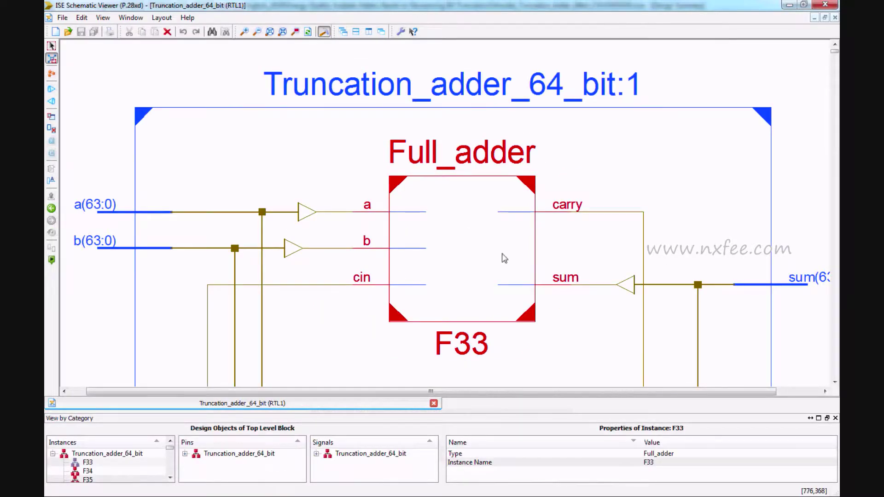
{"action": "left_click", "coordinate": [835, 417]}
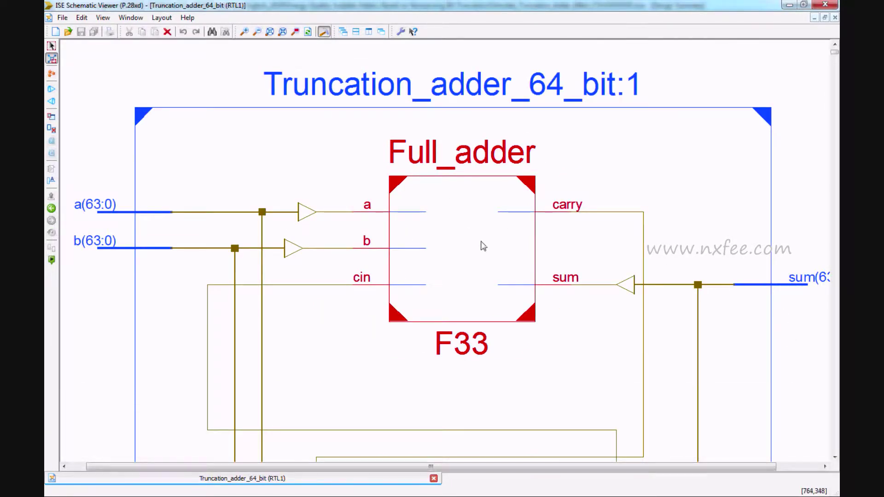
{"action": "scroll", "coordinate": [369, 230], "scroll_direction": "down", "scroll_amount": 3}
{"action": "scroll", "coordinate": [301, 263], "scroll_direction": "down", "scroll_amount": 3}
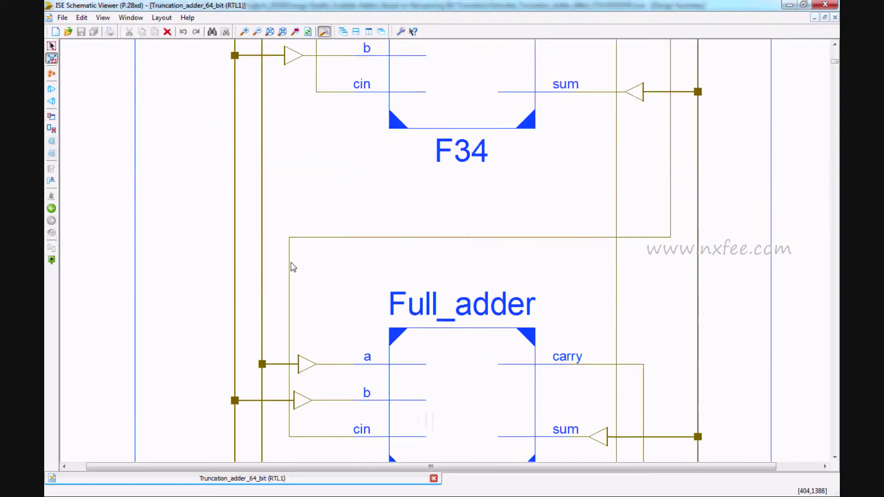
{"action": "scroll", "coordinate": [291, 263], "scroll_direction": "down", "scroll_amount": 3}
{"action": "scroll", "coordinate": [290, 263], "scroll_direction": "down", "scroll_amount": 3}
{"action": "key", "text": "F6"}
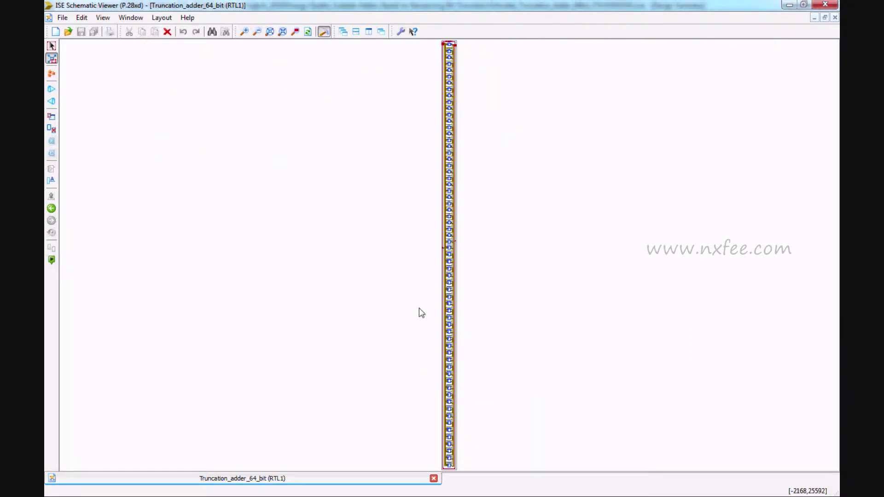
{"action": "scroll", "coordinate": [422, 314], "scroll_direction": "up", "scroll_amount": 5}
{"action": "scroll", "coordinate": [530, 390], "scroll_direction": "up", "scroll_amount": 3}
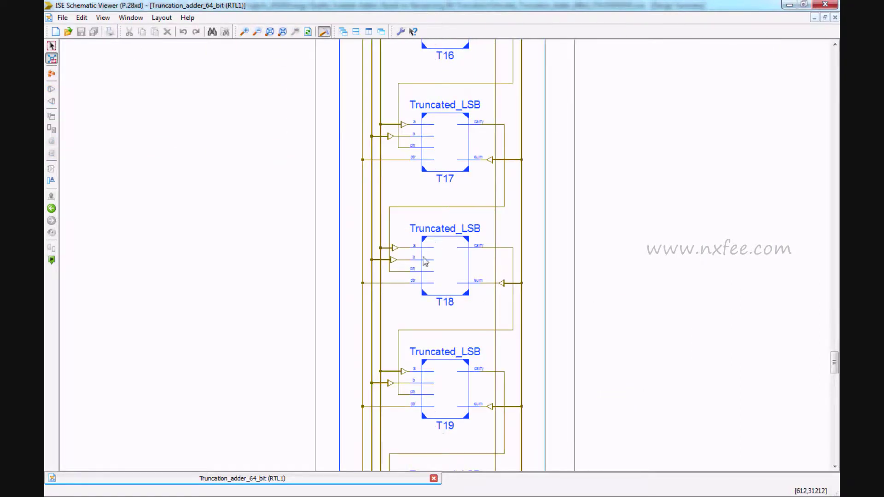
{"action": "left_click_drag", "start_coordinate": [296, 191], "coordinate": [569, 317]}
{"action": "double_click", "coordinate": [467, 248]}
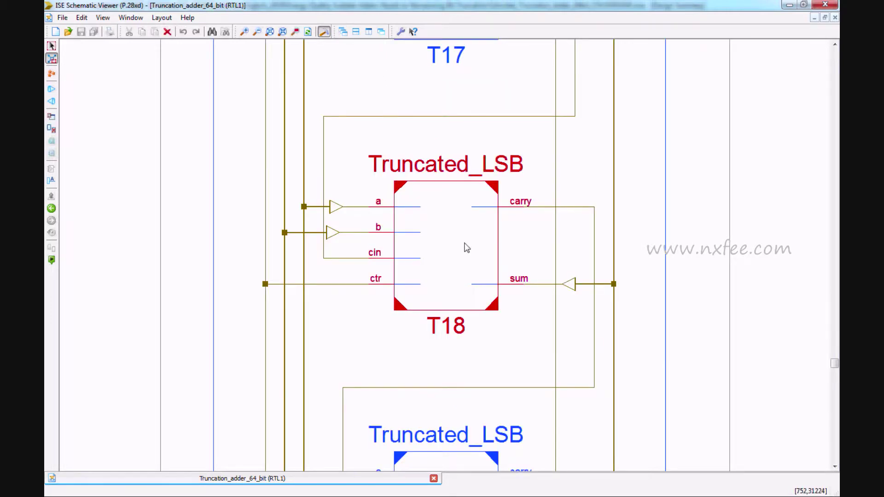
{"action": "left_click", "coordinate": [835, 419]}
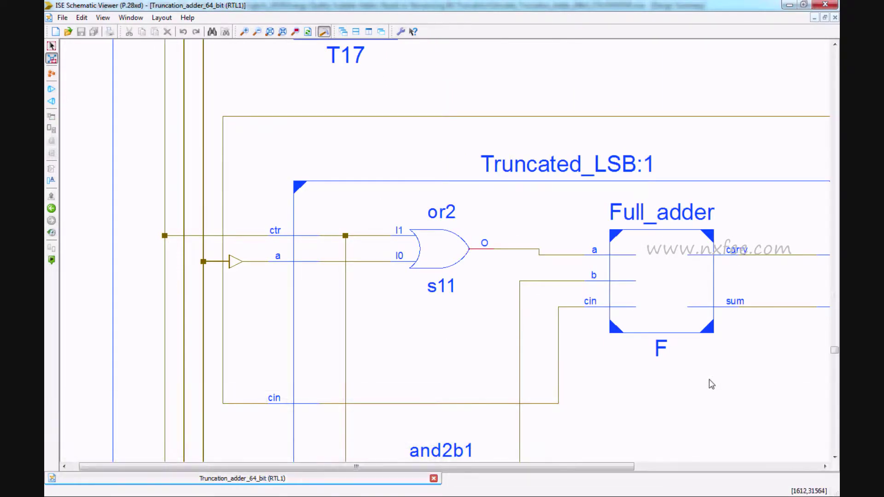
{"action": "scroll", "coordinate": [599, 359], "scroll_direction": "down", "scroll_amount": 3}
{"action": "scroll", "coordinate": [463, 356], "scroll_direction": "down", "scroll_amount": 3}
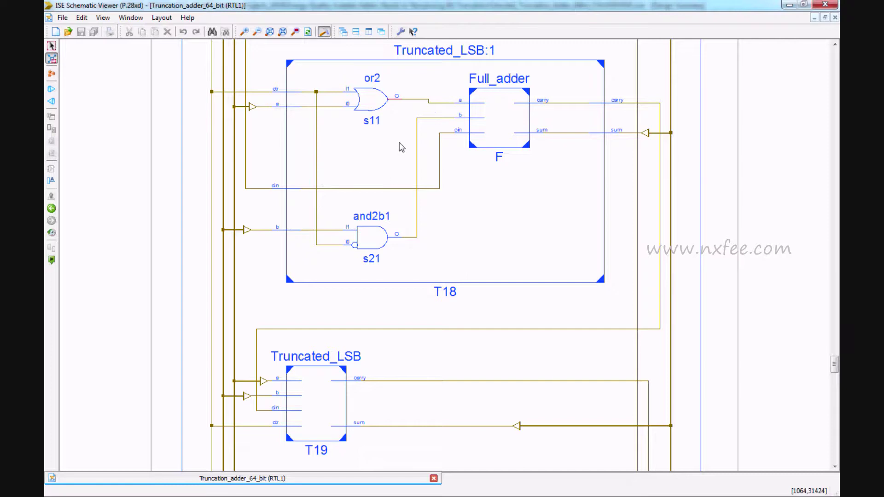
{"action": "scroll", "coordinate": [401, 147], "scroll_direction": "up", "scroll_amount": 2}
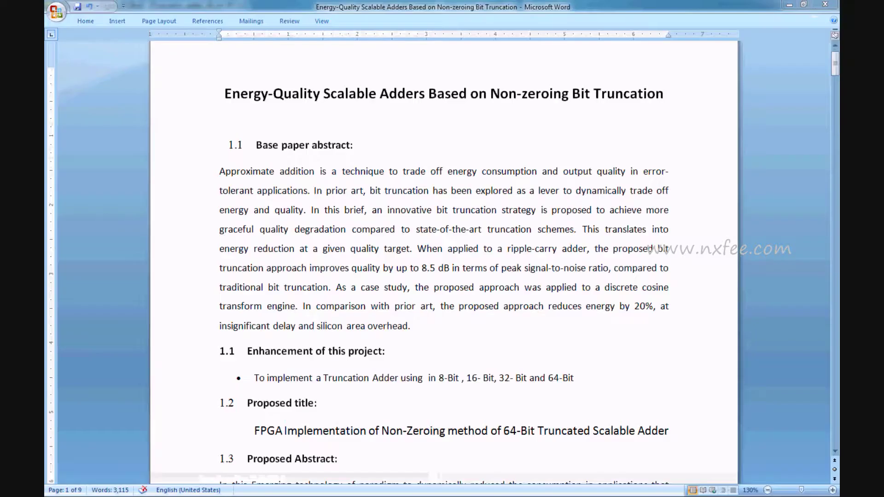
- Highlight the Energy-Quality Scalable Adders document title in Word
{"action": "left_click_drag", "start_coordinate": [227, 96], "coordinate": [689, 96]}
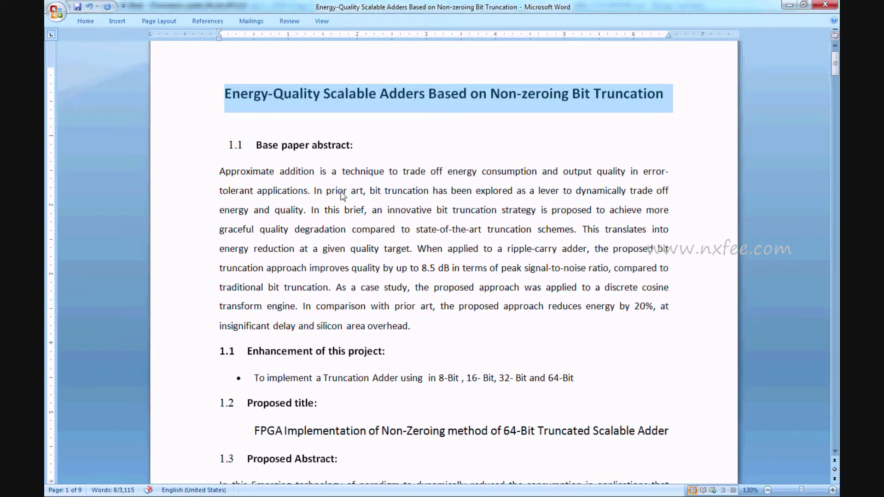
{"action": "left_click_drag", "start_coordinate": [253, 148], "coordinate": [348, 293]}
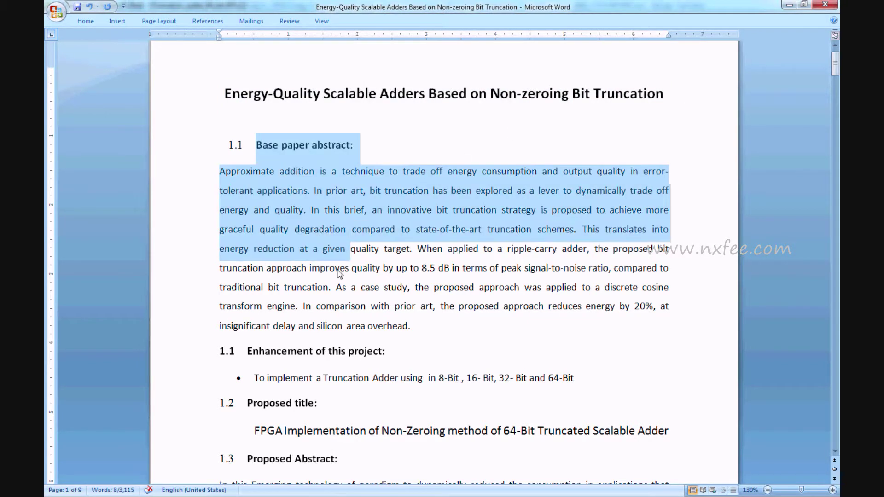
{"action": "scroll", "coordinate": [347, 293], "scroll_direction": "down", "scroll_amount": 3}
{"action": "scroll", "coordinate": [375, 234], "scroll_direction": "down", "scroll_amount": 3}
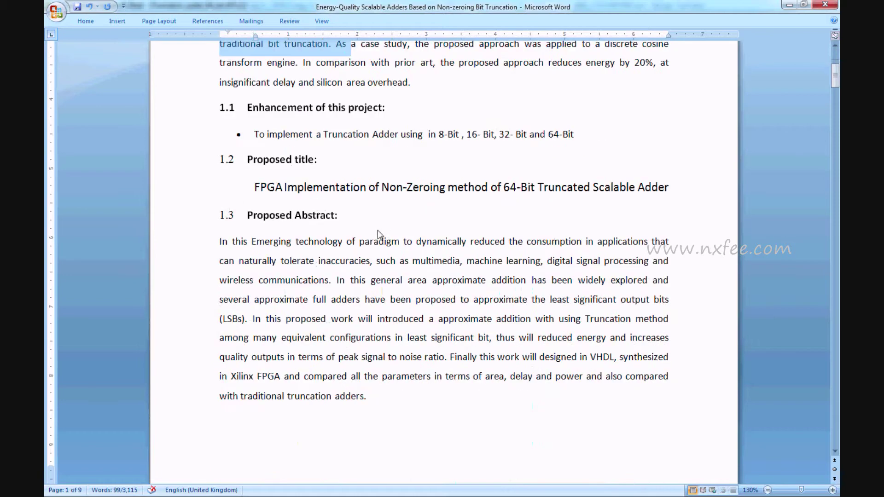
{"action": "left_click_drag", "start_coordinate": [248, 216], "coordinate": [373, 396]}
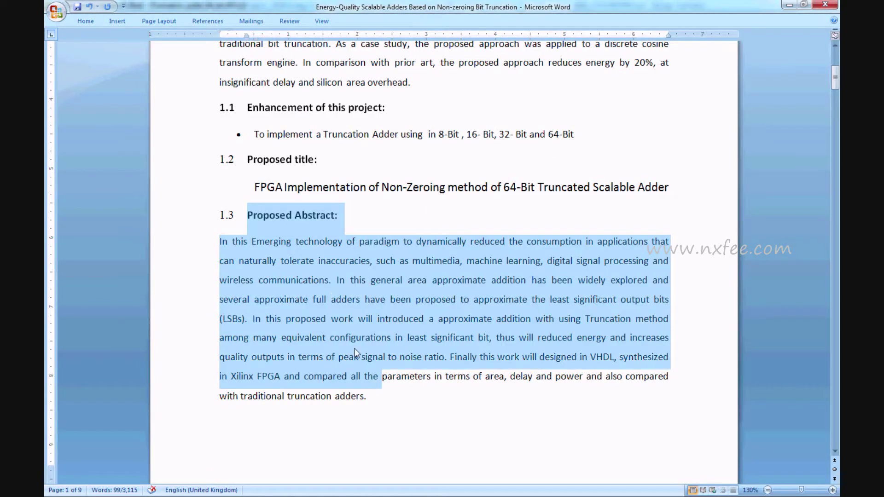
{"action": "scroll", "coordinate": [359, 352], "scroll_direction": "down", "scroll_amount": 6}
{"action": "scroll", "coordinate": [339, 300], "scroll_direction": "down", "scroll_amount": 5}
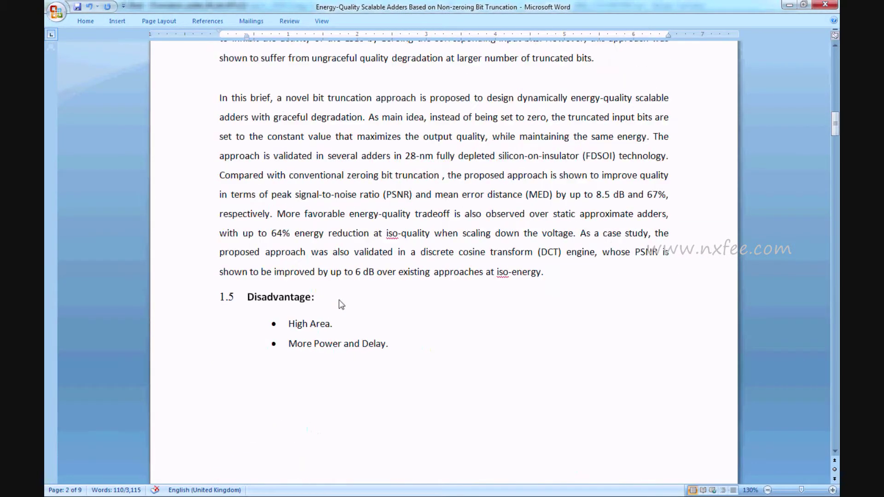
{"action": "scroll", "coordinate": [339, 300], "scroll_direction": "down", "scroll_amount": 4}
{"action": "scroll", "coordinate": [345, 210], "scroll_direction": "down", "scroll_amount": 4}
{"action": "scroll", "coordinate": [346, 210], "scroll_direction": "down", "scroll_amount": 5}
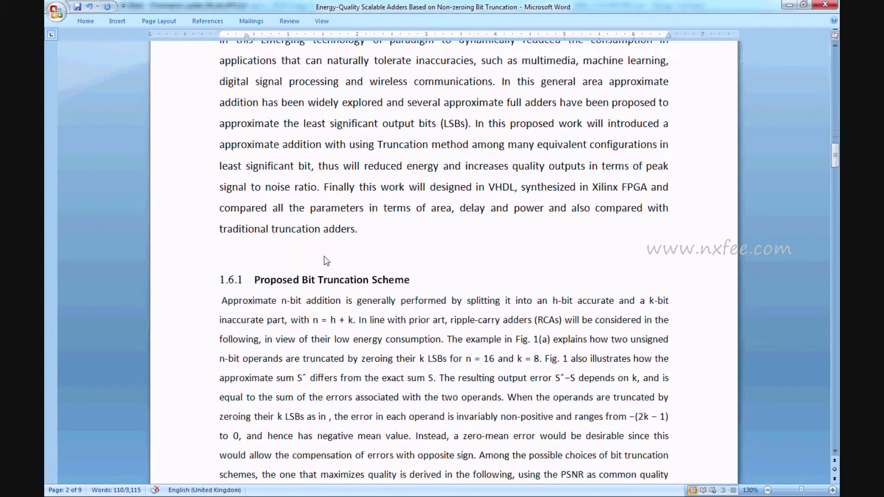
{"action": "scroll", "coordinate": [345, 227], "scroll_direction": "down", "scroll_amount": 5}
{"action": "scroll", "coordinate": [332, 235], "scroll_direction": "down", "scroll_amount": 5}
{"action": "scroll", "coordinate": [323, 249], "scroll_direction": "down", "scroll_amount": 5}
{"action": "scroll", "coordinate": [322, 249], "scroll_direction": "down", "scroll_amount": 6}
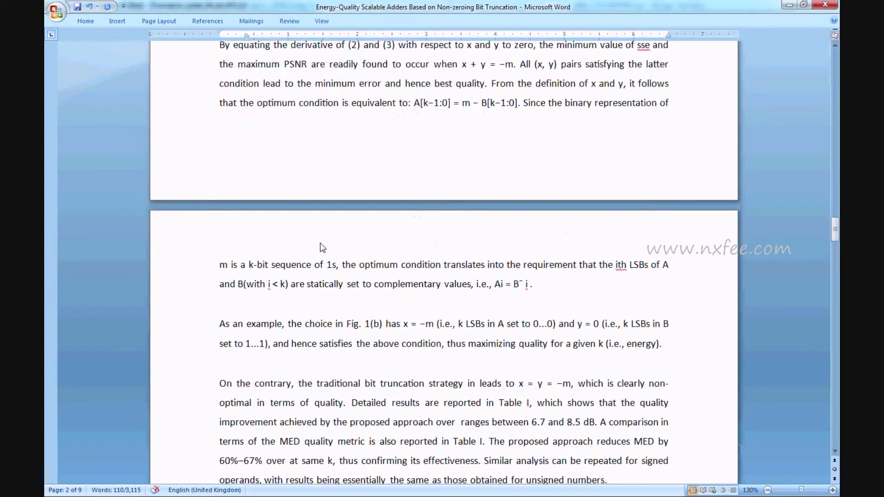
{"action": "scroll", "coordinate": [322, 248], "scroll_direction": "down", "scroll_amount": 6}
{"action": "scroll", "coordinate": [322, 248], "scroll_direction": "down", "scroll_amount": 6}
{"action": "scroll", "coordinate": [322, 248], "scroll_direction": "down", "scroll_amount": 6}
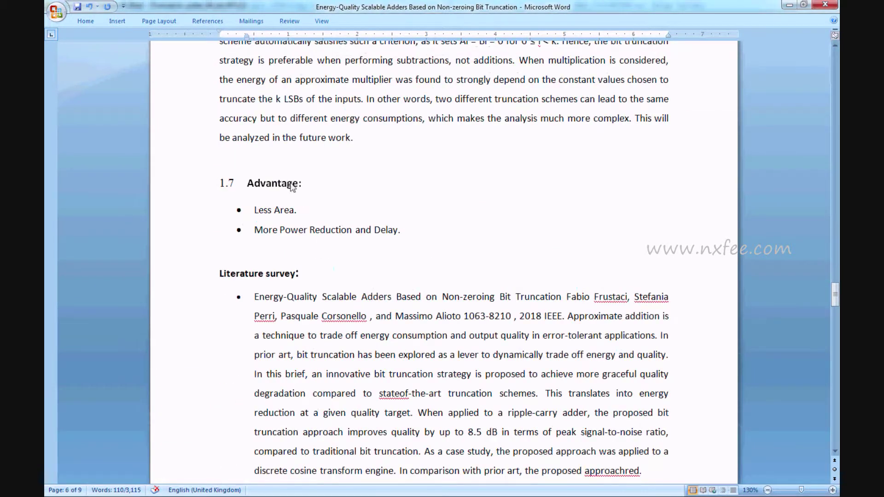
{"action": "scroll", "coordinate": [322, 249], "scroll_direction": "down", "scroll_amount": 5}
{"action": "scroll", "coordinate": [337, 276], "scroll_direction": "down", "scroll_amount": 6}
{"action": "scroll", "coordinate": [337, 276], "scroll_direction": "down", "scroll_amount": 6}
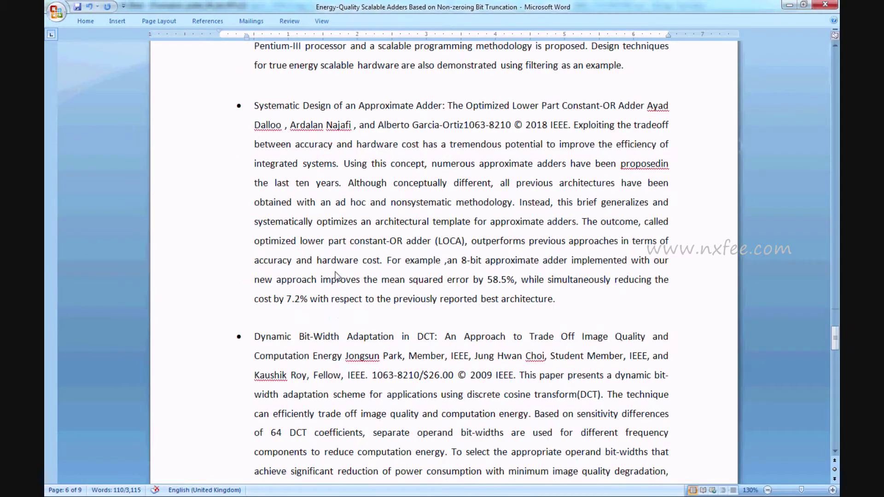
{"action": "scroll", "coordinate": [337, 275], "scroll_direction": "down", "scroll_amount": 5}
{"action": "scroll", "coordinate": [337, 275], "scroll_direction": "down", "scroll_amount": 5}
{"action": "scroll", "coordinate": [337, 275], "scroll_direction": "down", "scroll_amount": 4}
{"action": "scroll", "coordinate": [338, 275], "scroll_direction": "down", "scroll_amount": 1}
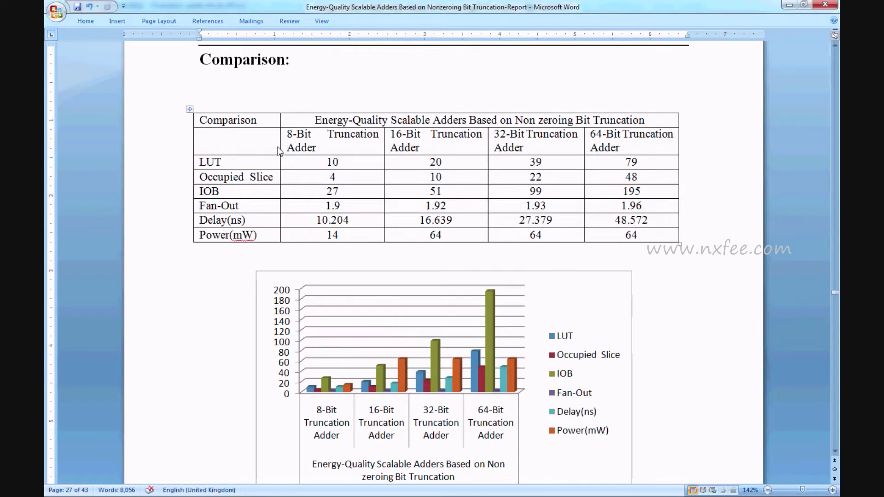
- Highlight the 8-Bit Truncation Adder column heading in the Comparison table
{"action": "triple_click", "coordinate": [291, 136]}
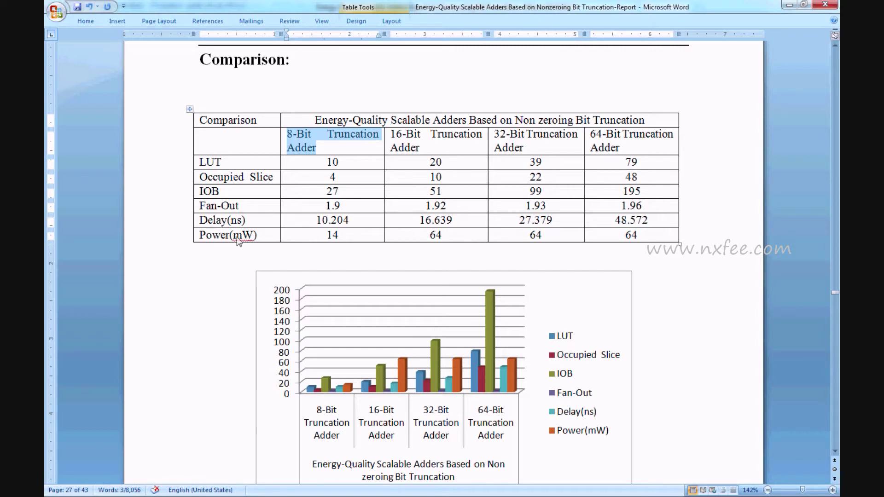
{"action": "scroll", "coordinate": [239, 240], "scroll_direction": "down", "scroll_amount": 2}
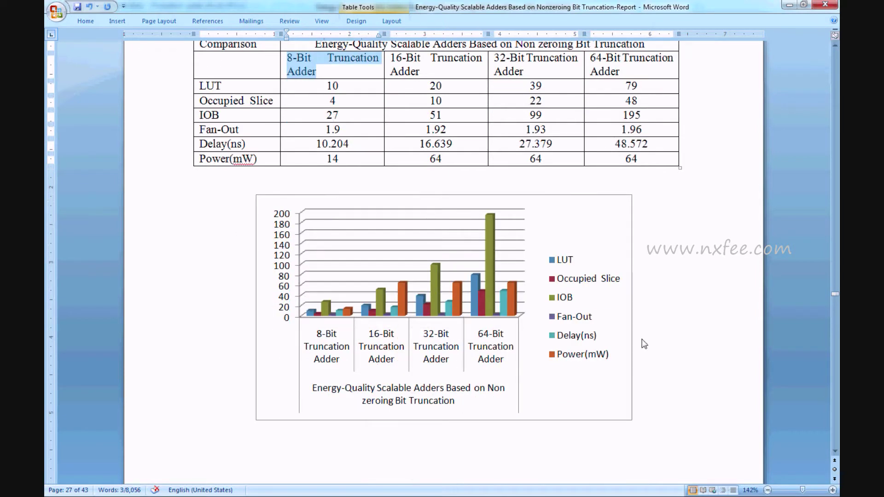